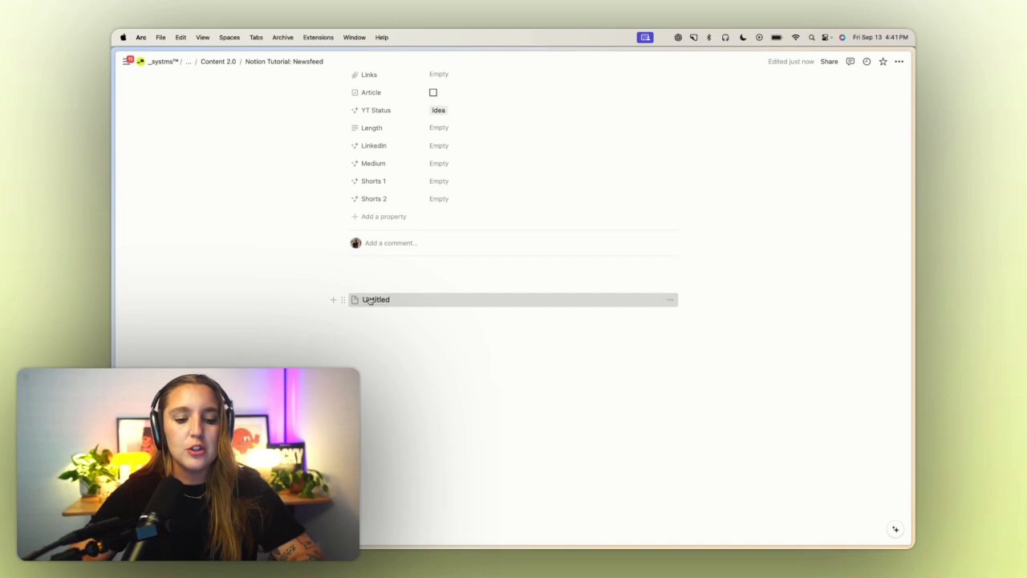
- Title the untitled subpage "Newsfeed" and turn it into a new table database
click(370, 300)
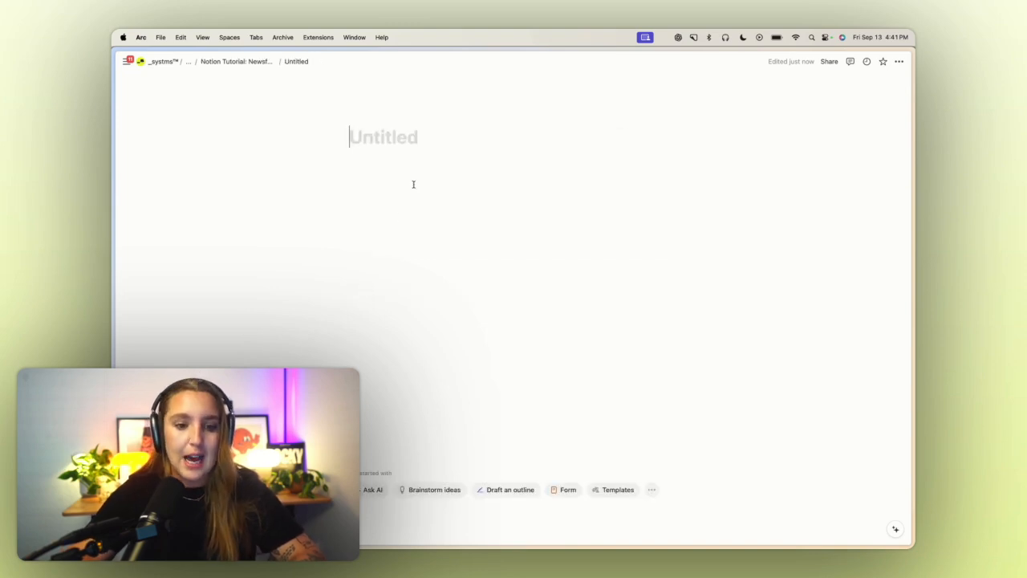
text(Newsfeed)
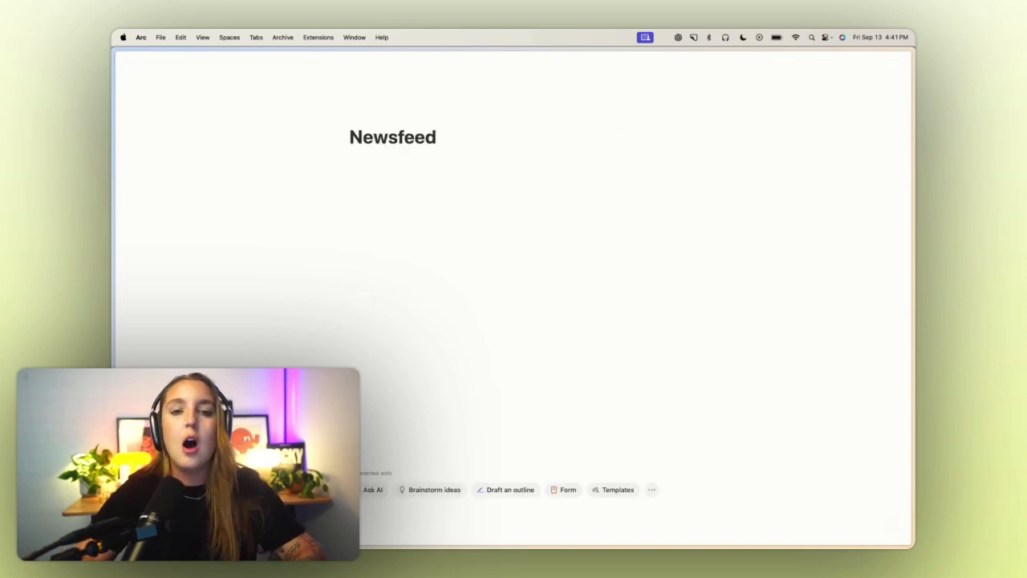
click(650, 489)
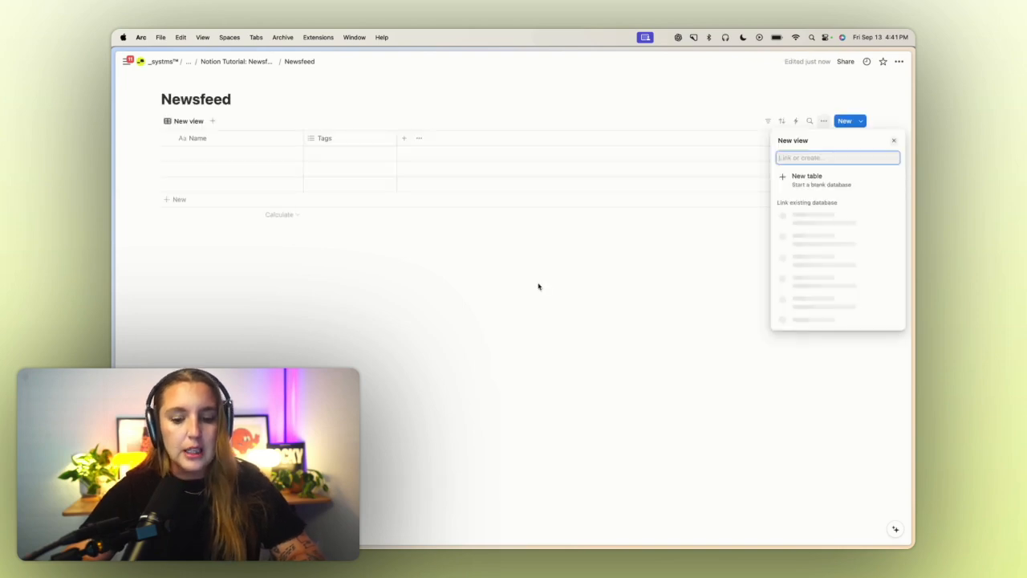
click(342, 141)
- Rename the Tags property to "Details" and give it a circle icon
click(341, 141)
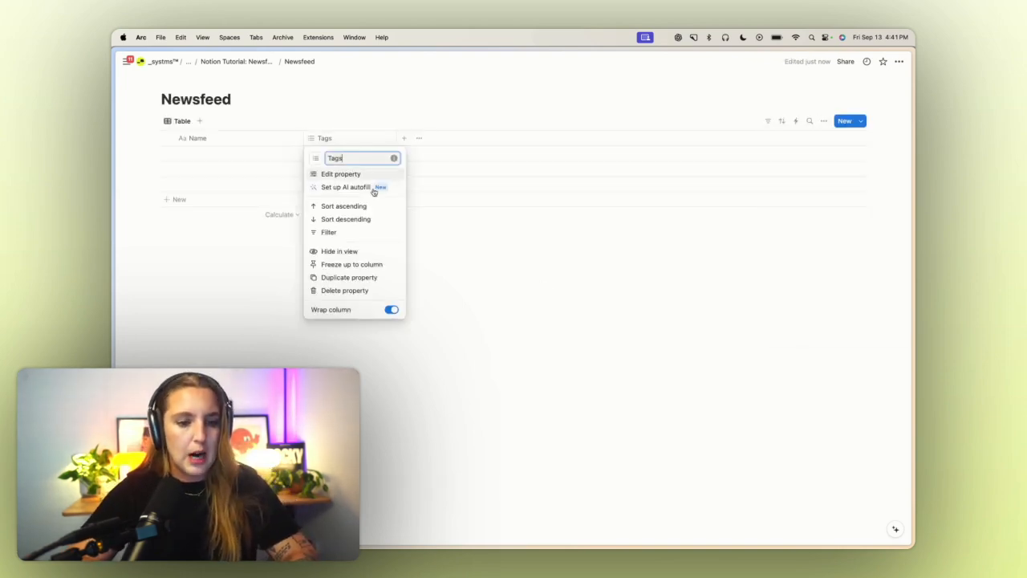
double_click(362, 161)
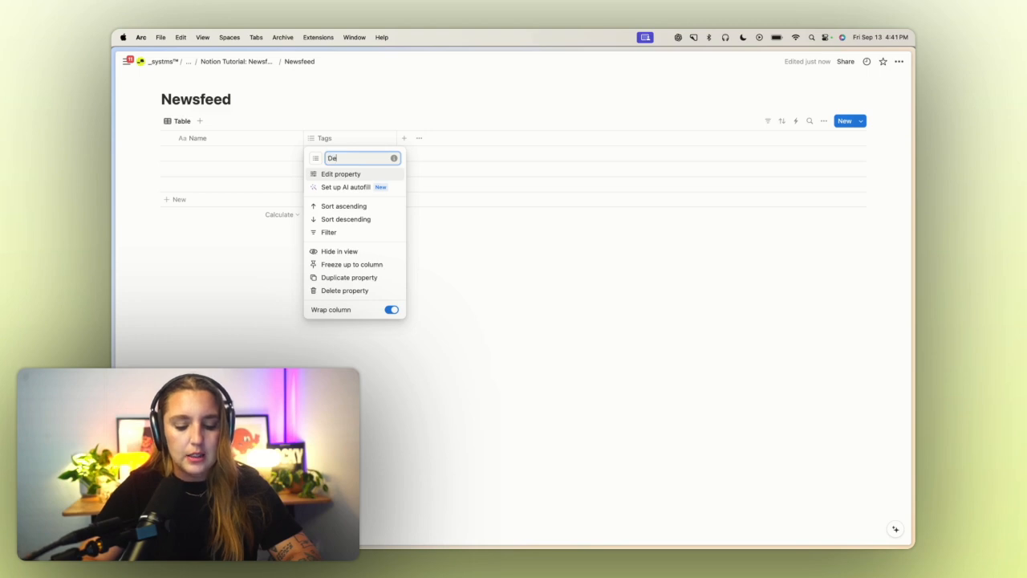
text(Details)
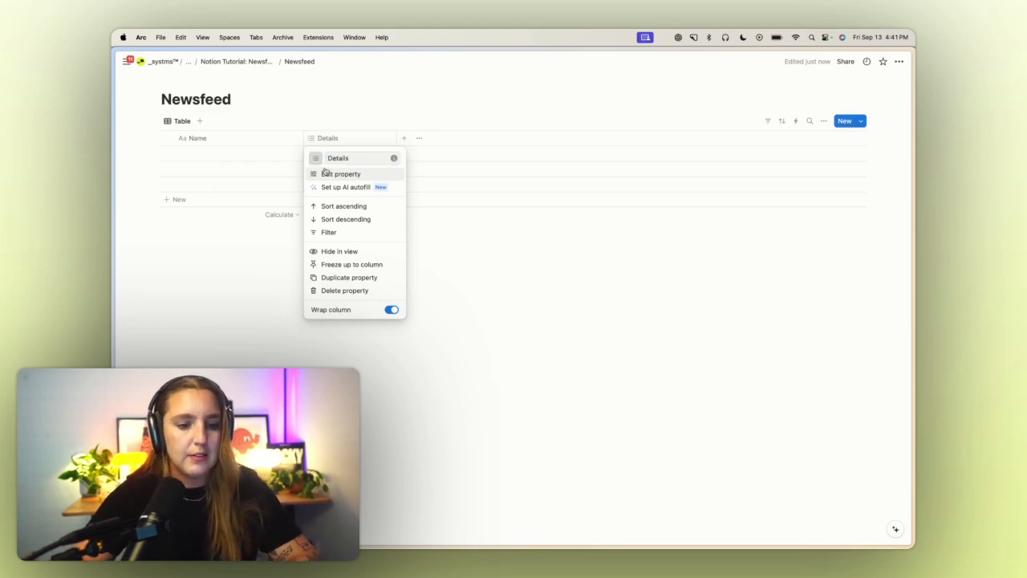
click(316, 158)
click(248, 233)
- Change the Details property's type to Text and rename the Name column to "Entry"
click(358, 174)
click(777, 178)
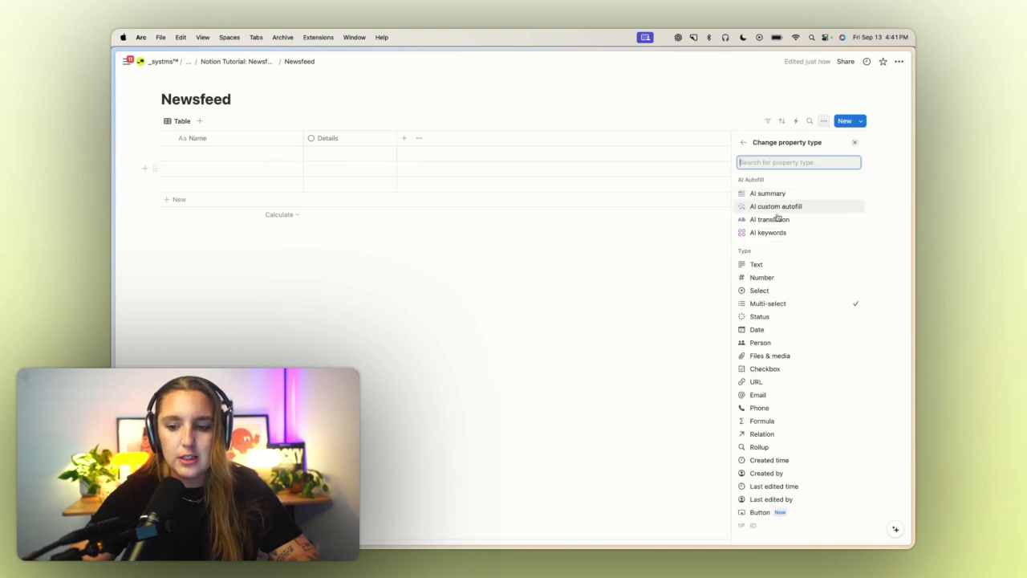
click(756, 264)
key(Escape)
click(227, 145)
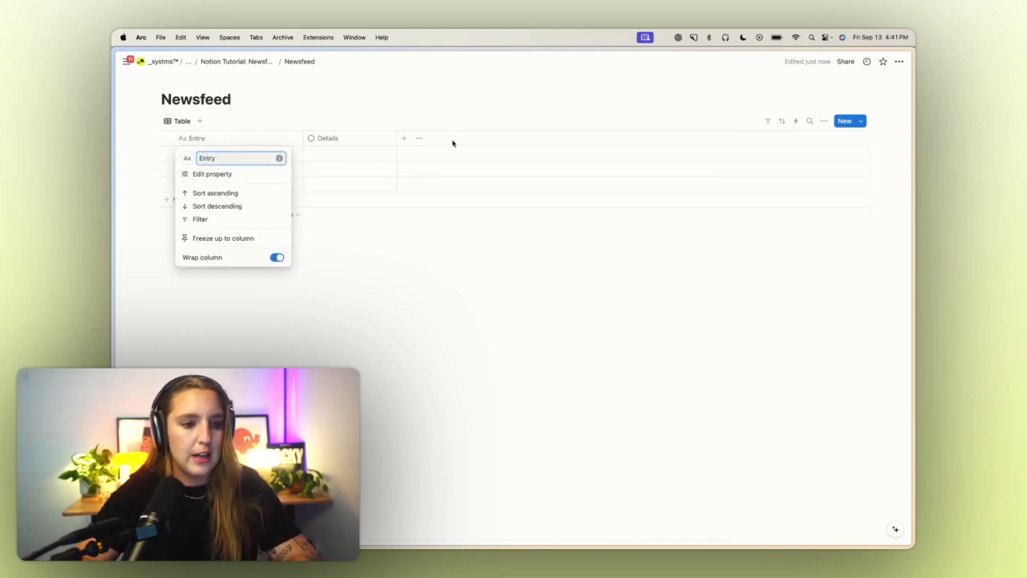
click(405, 139)
- Add a Select property named "Category" to the Newsfeed database
click(404, 139)
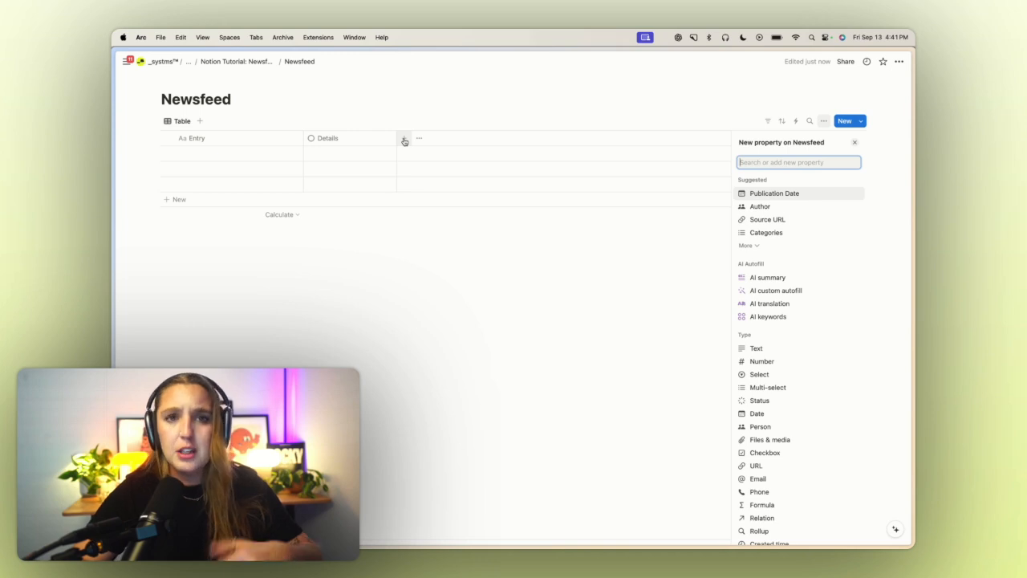
click(759, 374)
text(Category)
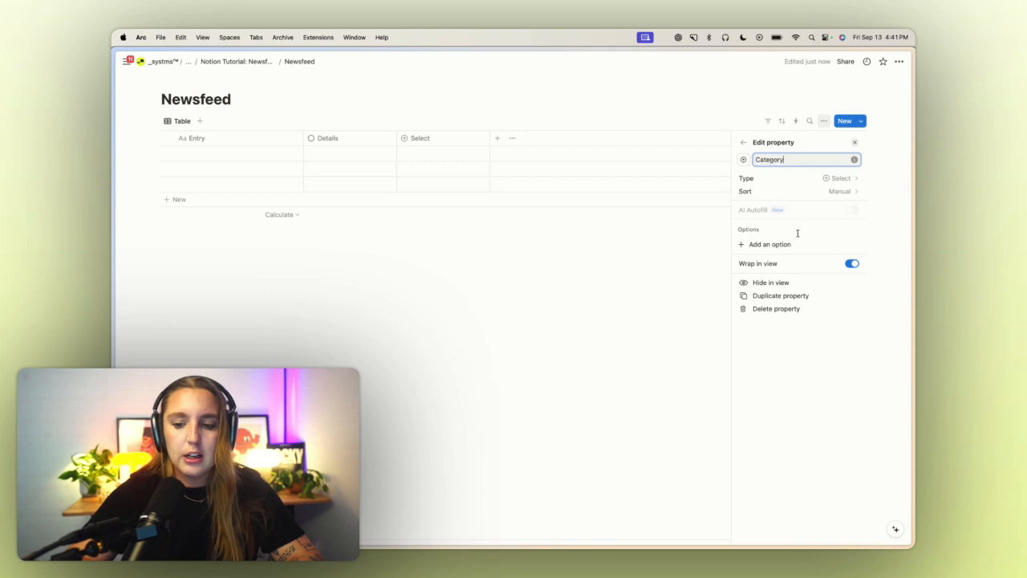
- Create the options General, Culture and HR for the Category property
click(792, 244)
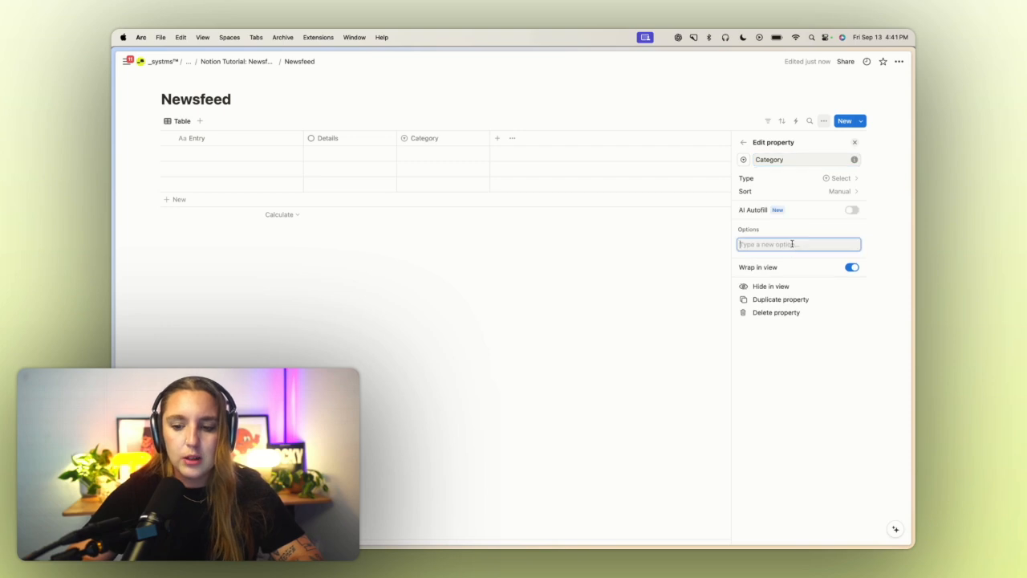
text(General)
key(Return)
text(Culture)
key(Return)
text(HR)
key(Return)
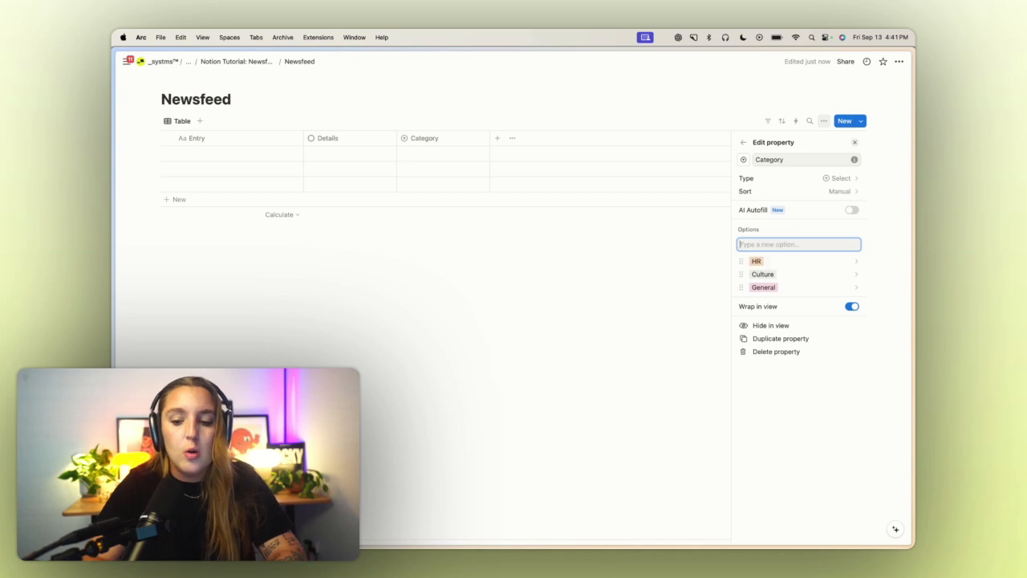
click(571, 284)
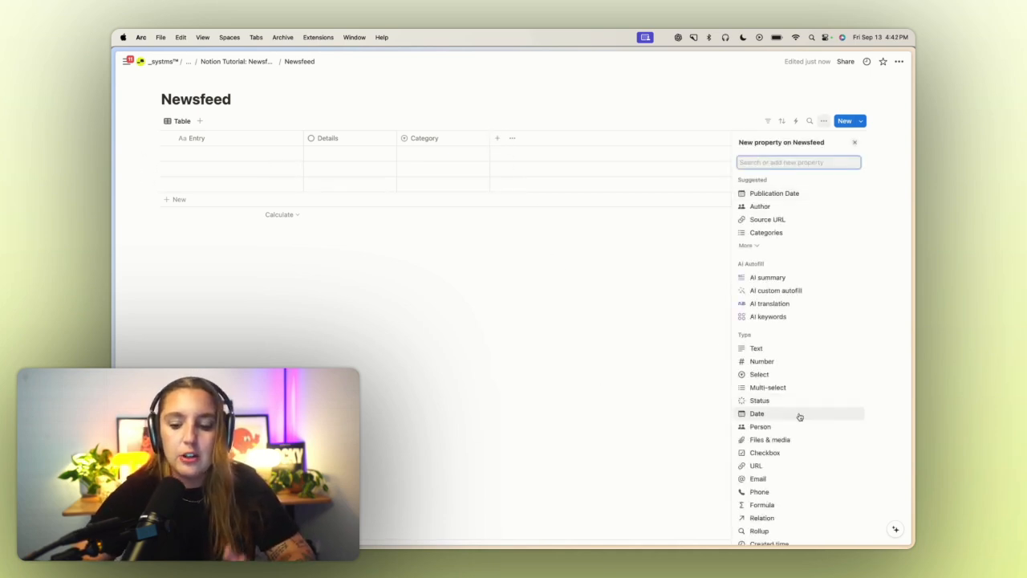
- Add a Created time property to the database and set its time format to Hidden
scroll(791, 522, down, 3)
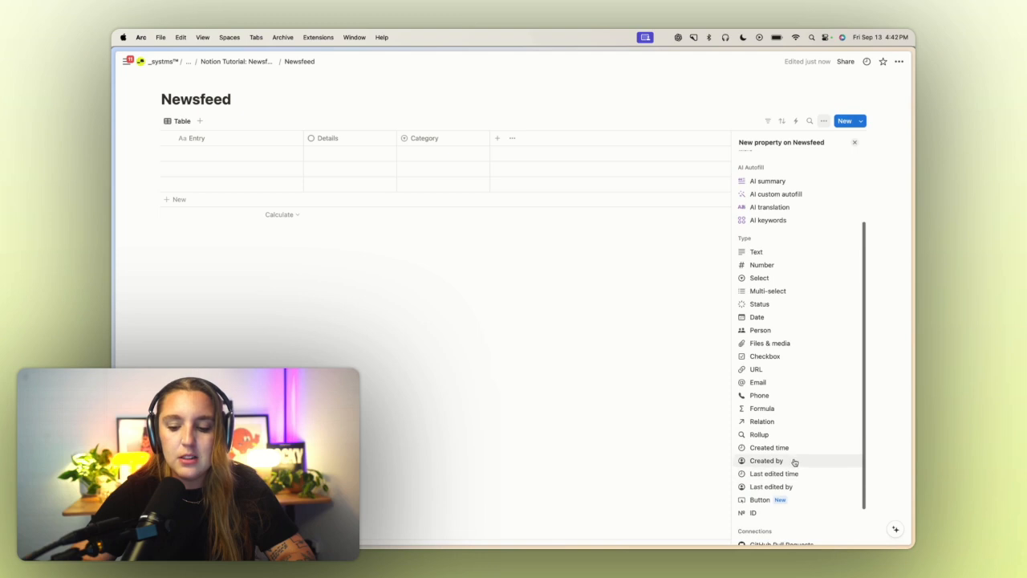
click(798, 450)
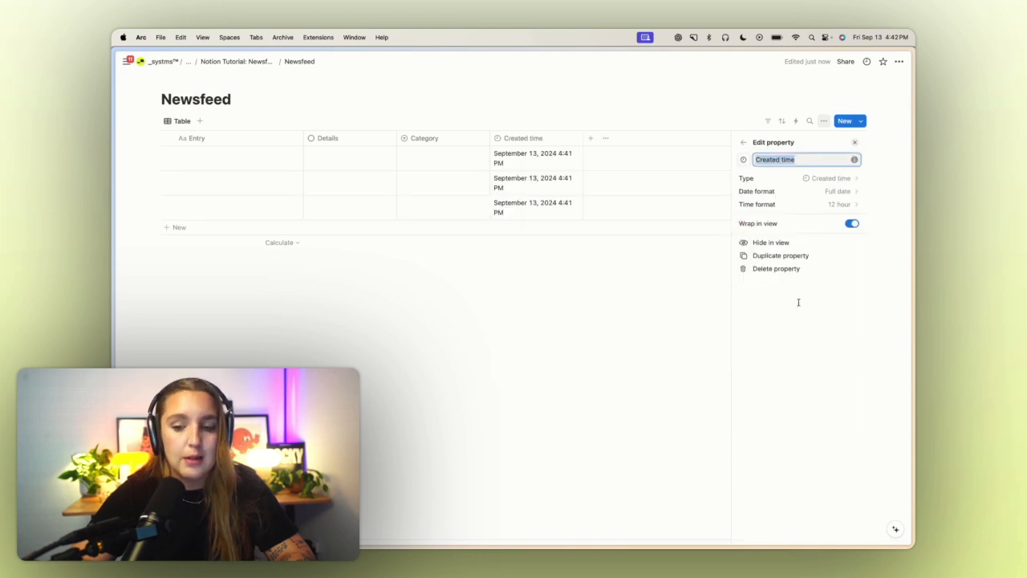
click(841, 204)
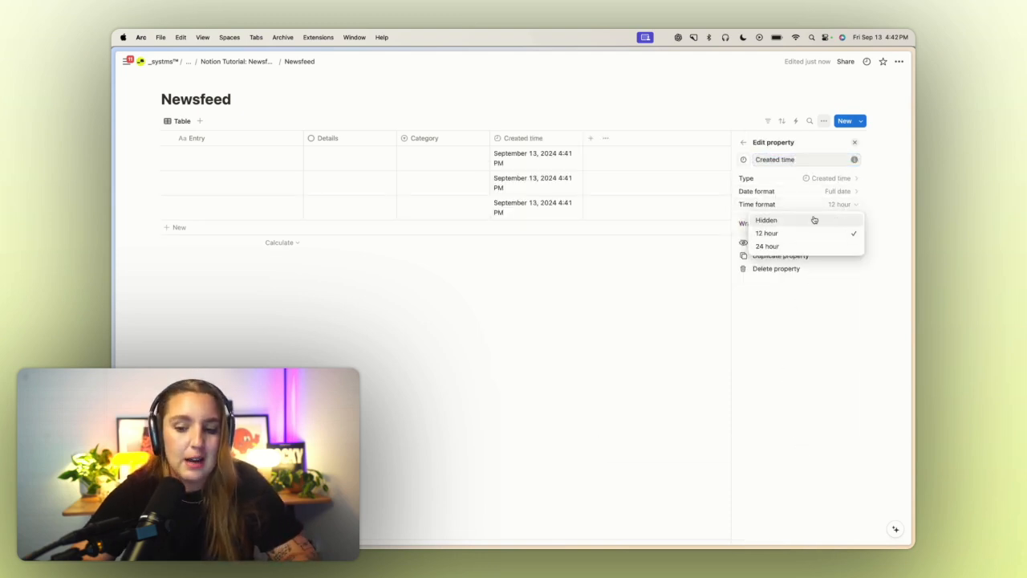
click(814, 219)
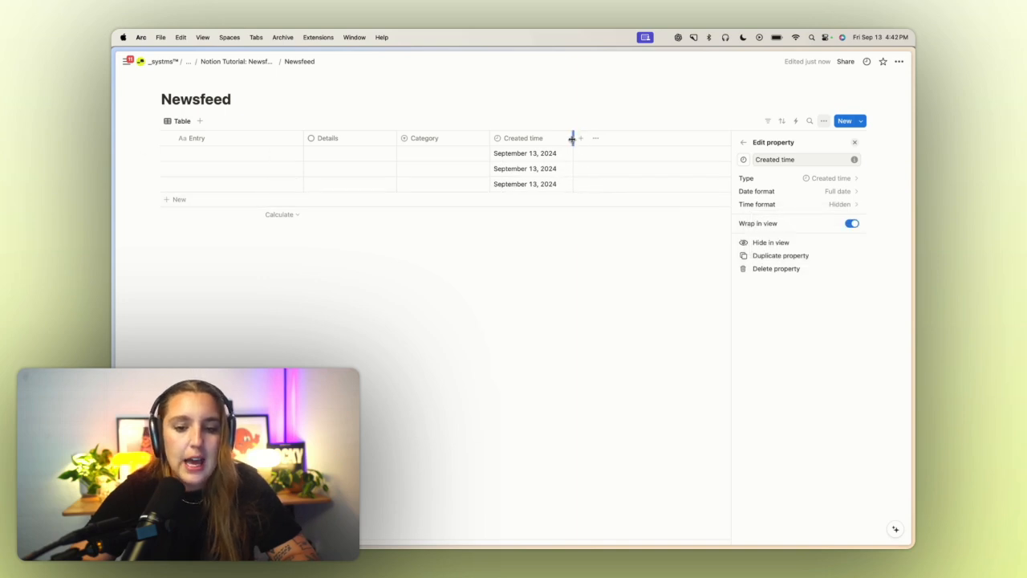
- Set the Created time property's date format to Month/Day/Year and narrow its column to fit the dates
click(835, 191)
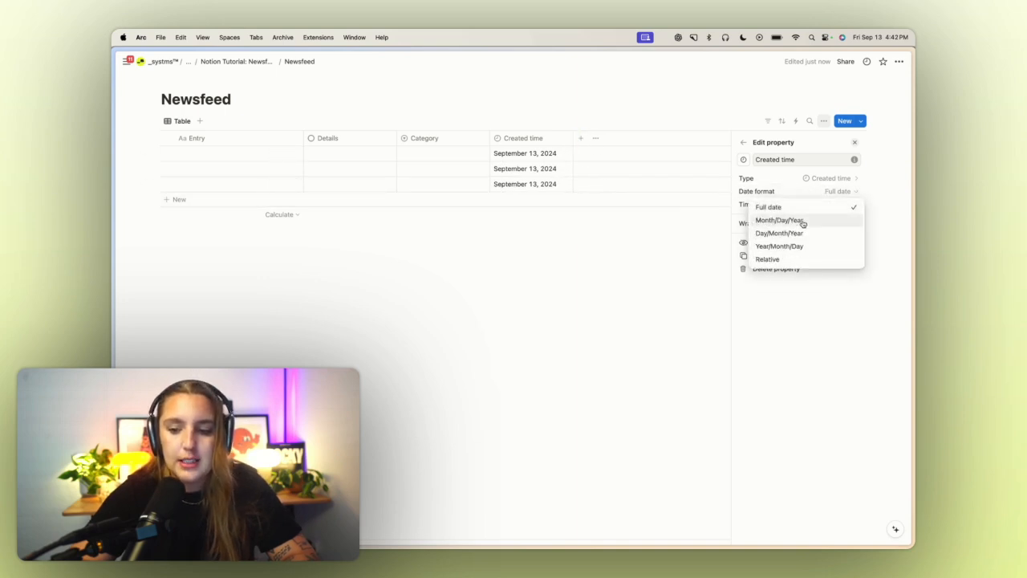
click(802, 221)
click(626, 270)
drag(572, 137, 553, 137)
- Add a Checkbox property named "Latest" and narrow its column
click(561, 138)
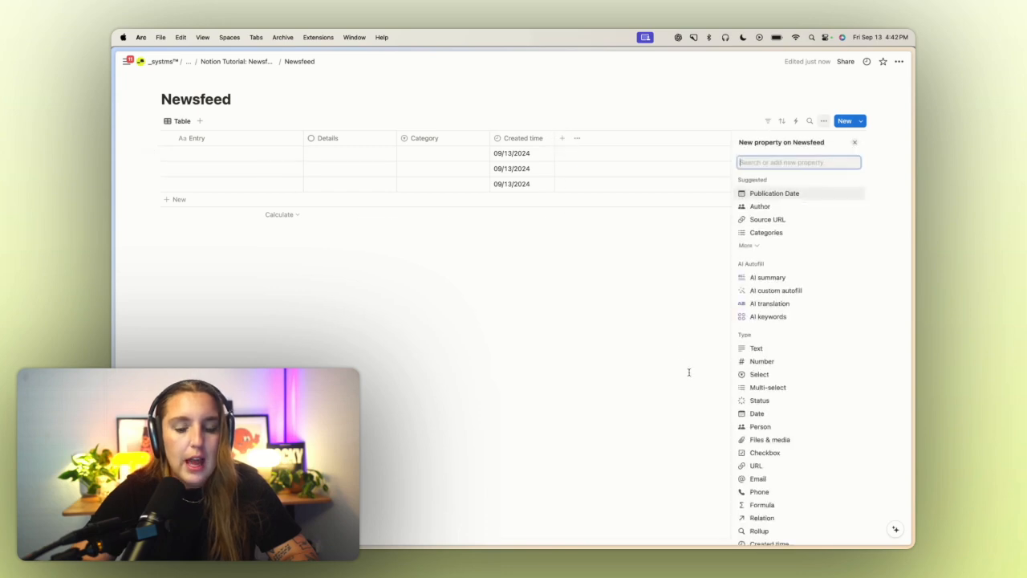
click(768, 449)
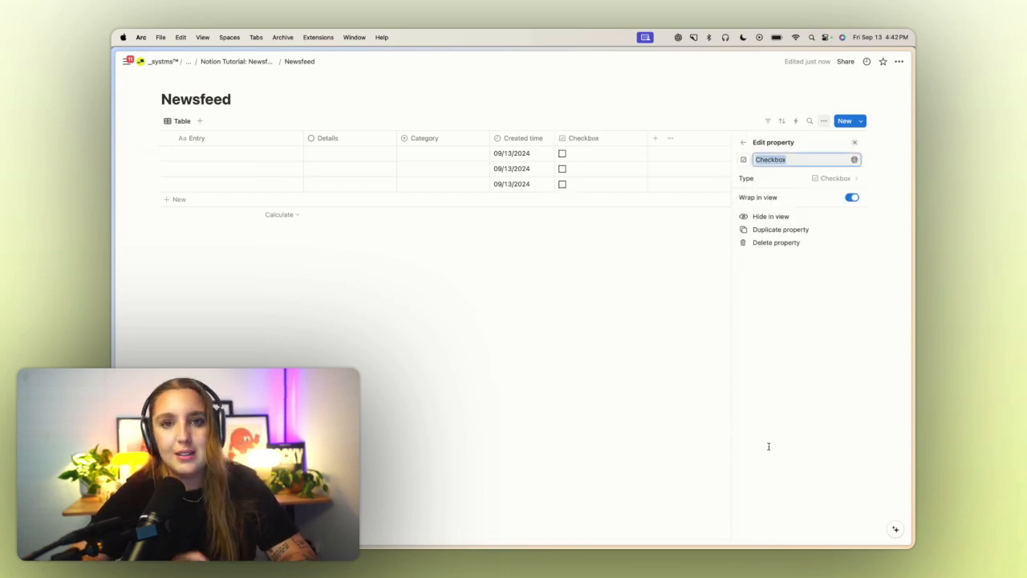
text(Latest)
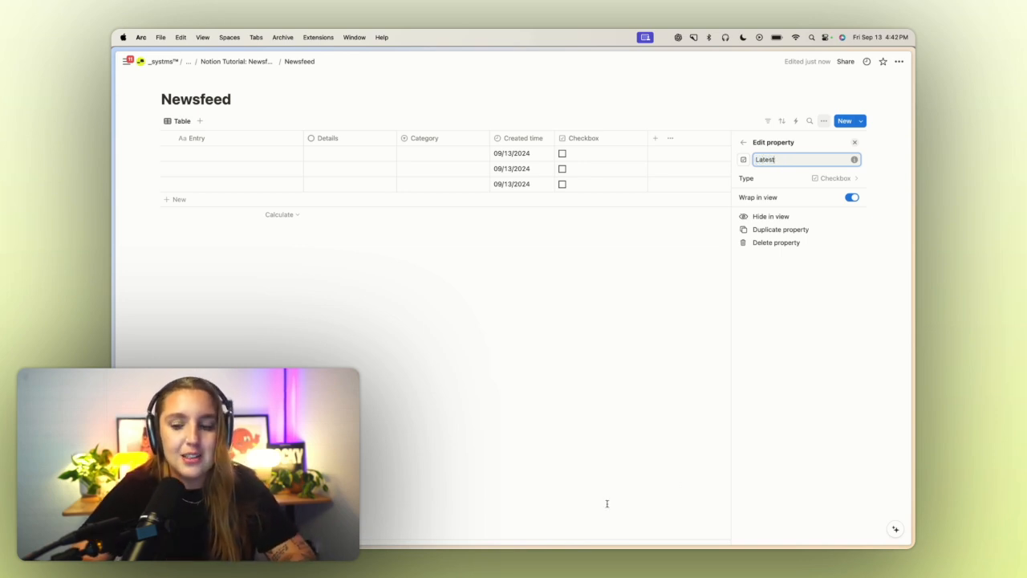
click(591, 381)
drag(647, 143, 602, 138)
- Name the first two entries "Sample Feed A" and "Sample Feed B"
click(225, 158)
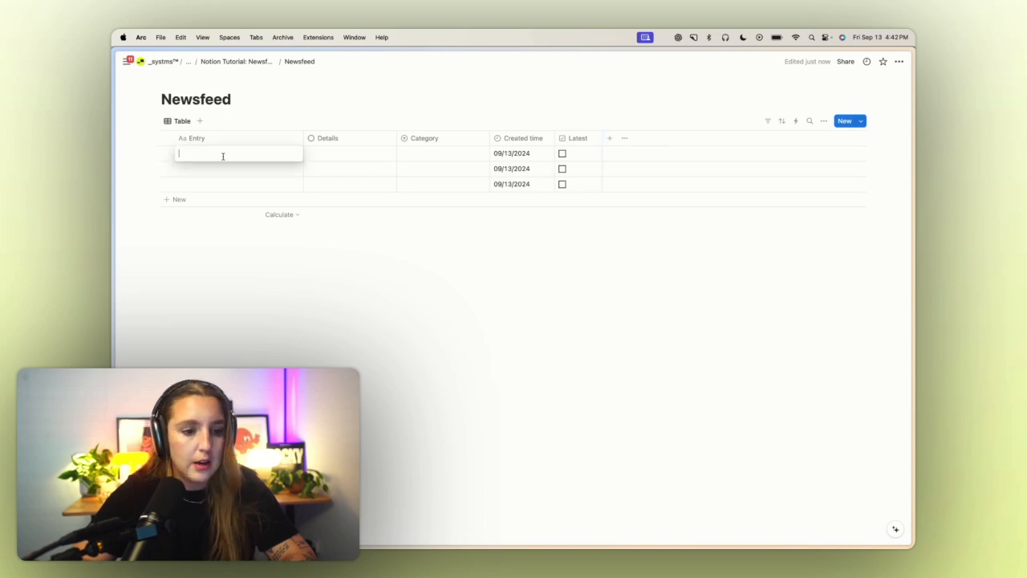
text(Sample Feed A)
key(Return)
text(Sample H)
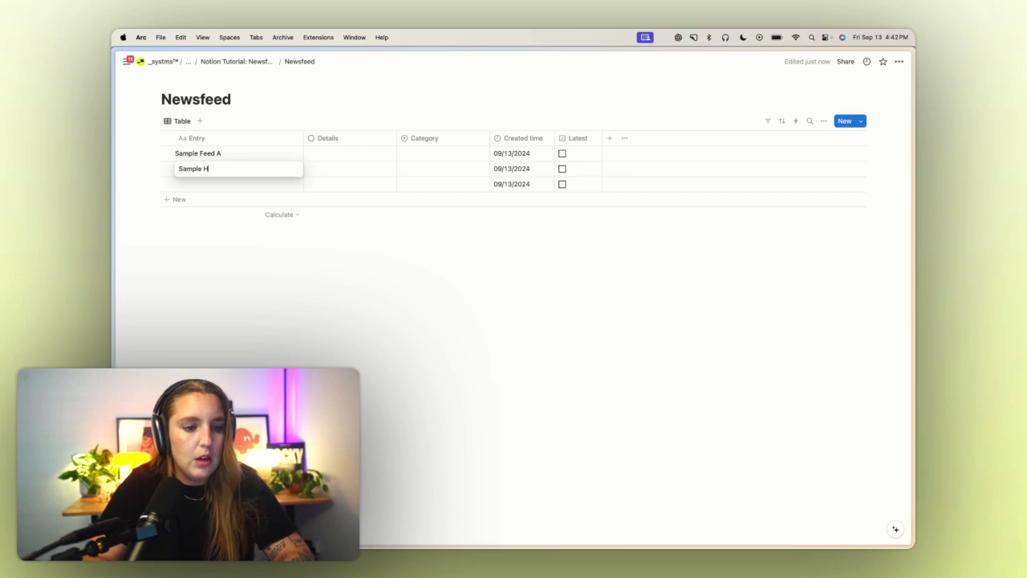
text(eed B)
key(Return)
- Fill Sample Feed A's Details with unbolded Lorem ipsum placeholder text and widen the Details column
click(332, 154)
text(Lorem ipsum dolor sit amet, consectetur adipiscing elit, sed do eiusmod tempor incididunt ut labore et dolore magna aliqua. Ut enim ad minim veniam, quis nostrud exercitation ullamco laboris nisi ut aliquip ex ea commodo consequat.)
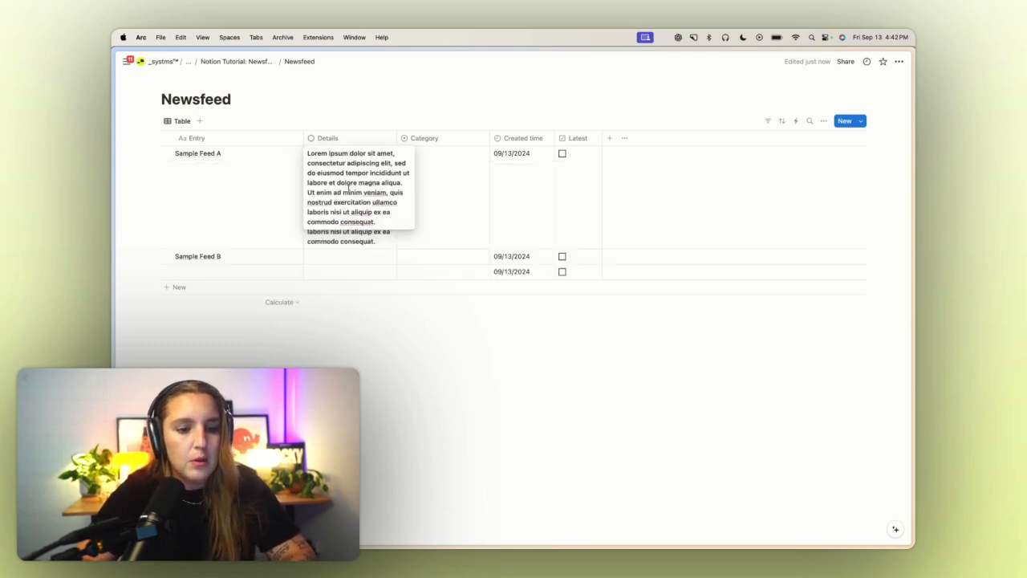
key(super+a)
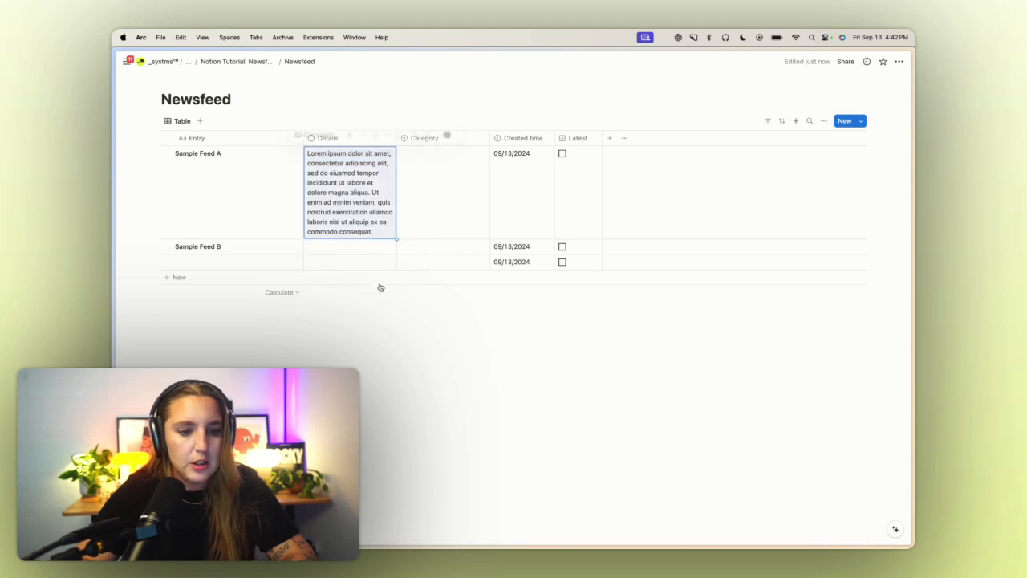
drag(397, 138, 479, 143)
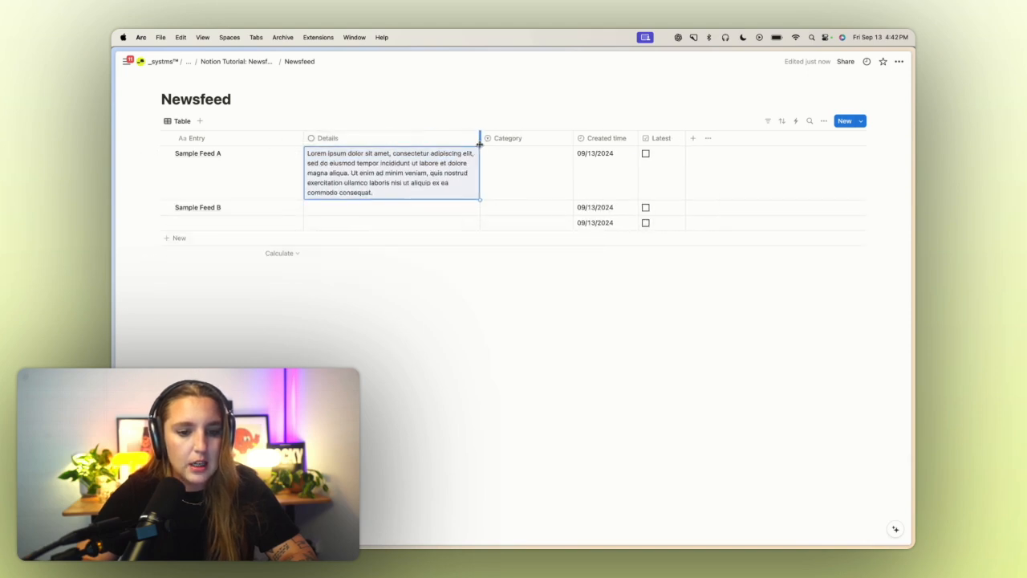
- Assign the General category to Sample Feed A and return to the parent page, Notion Tutorial: Newsfeed
click(523, 166)
click(565, 210)
click(567, 338)
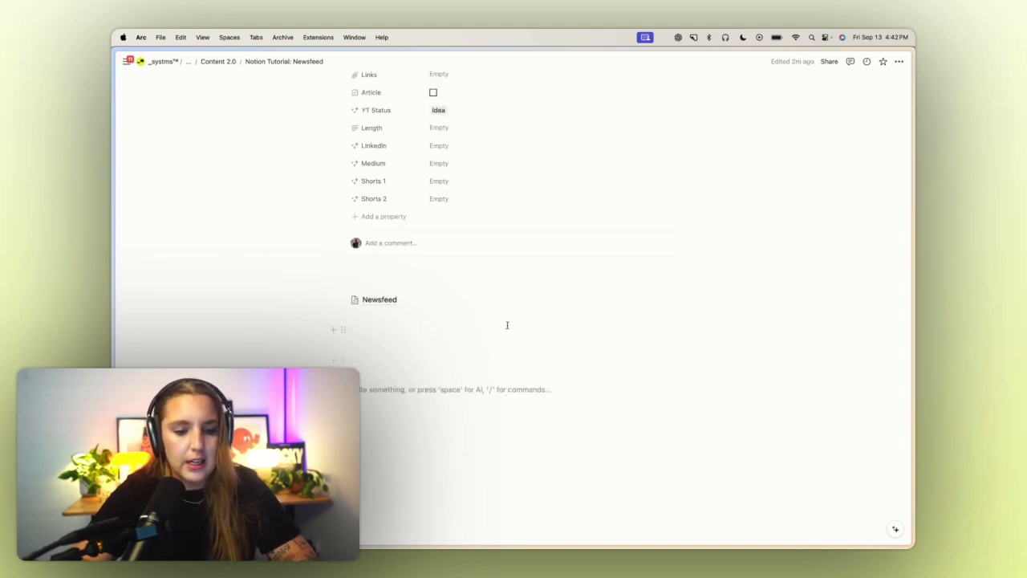
- Insert a linked view of the Newsfeed database below the Newsfeed page link
click(507, 324)
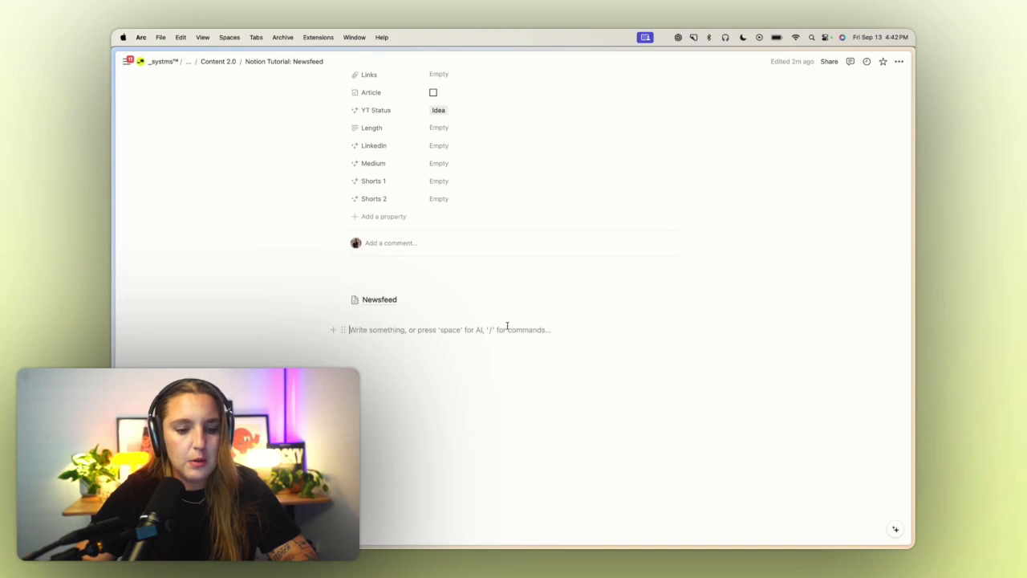
text(/)
text(/linke)
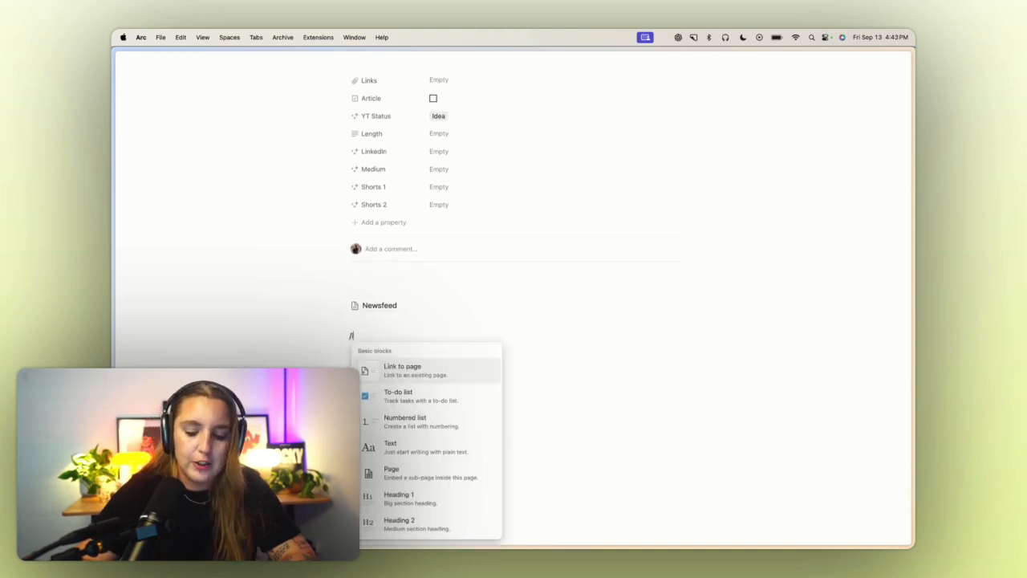
text(d)
key(Return)
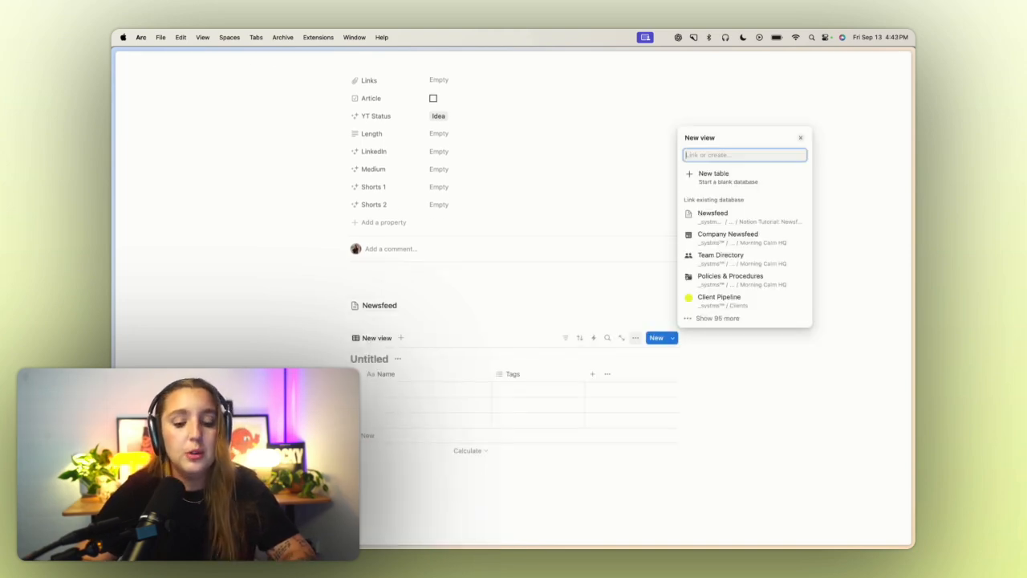
click(726, 213)
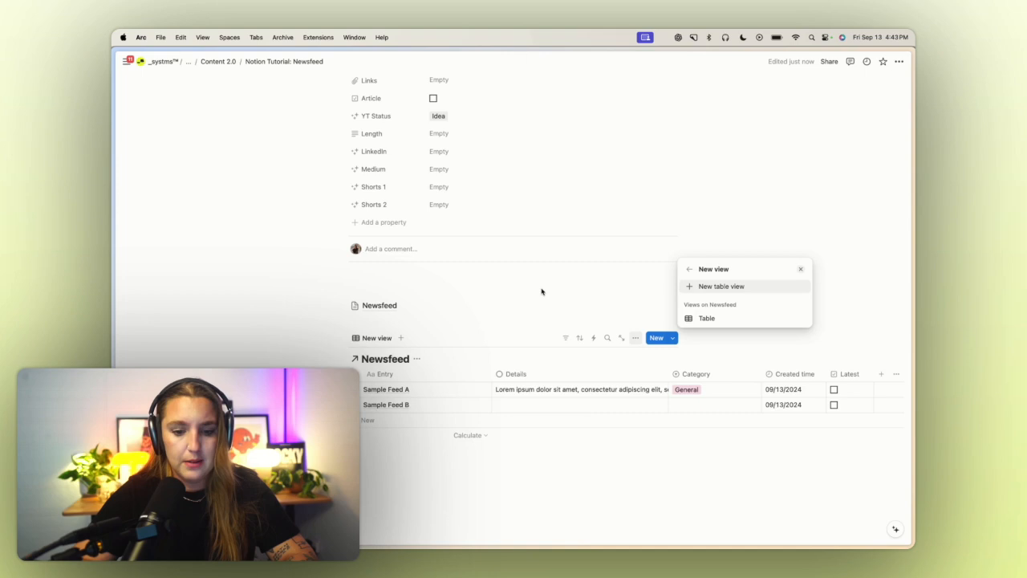
click(446, 358)
- Hide the linked database's title and rename its view to "Recent Post"
click(416, 359)
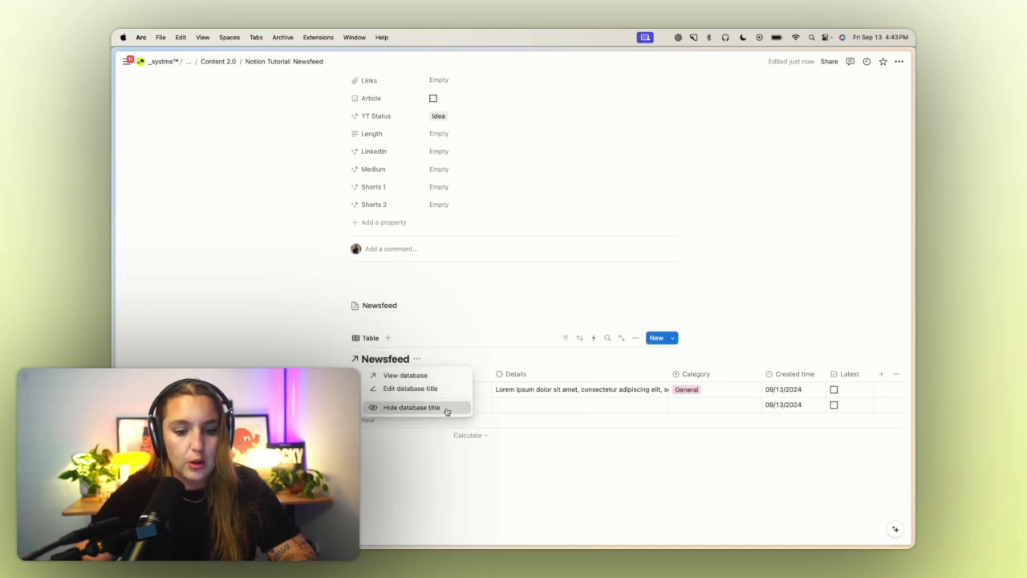
click(447, 410)
click(371, 338)
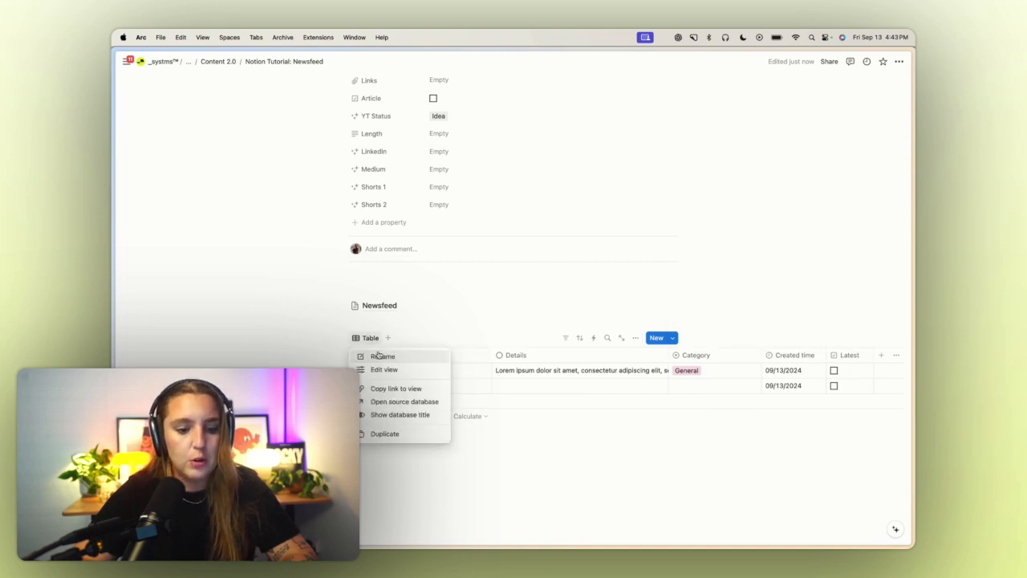
click(378, 354)
text(Recent)
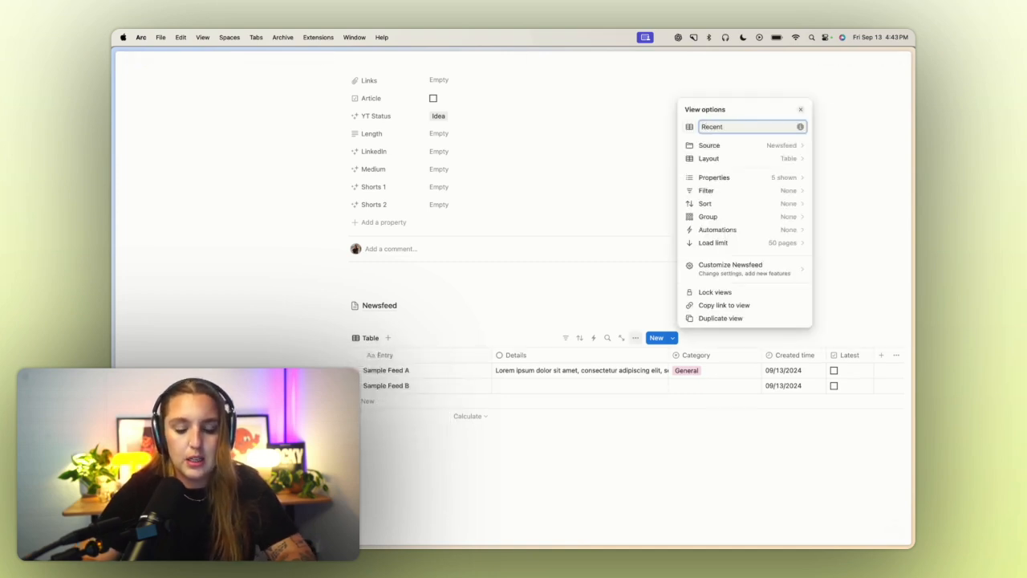
text( Post)
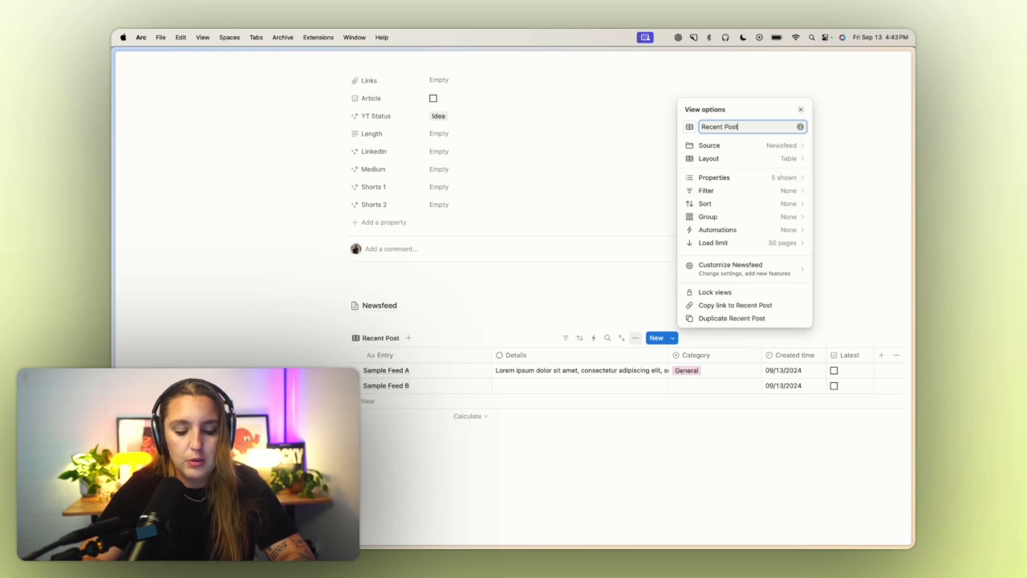
- Change the Recent Post view's icon to the circle outline
click(690, 127)
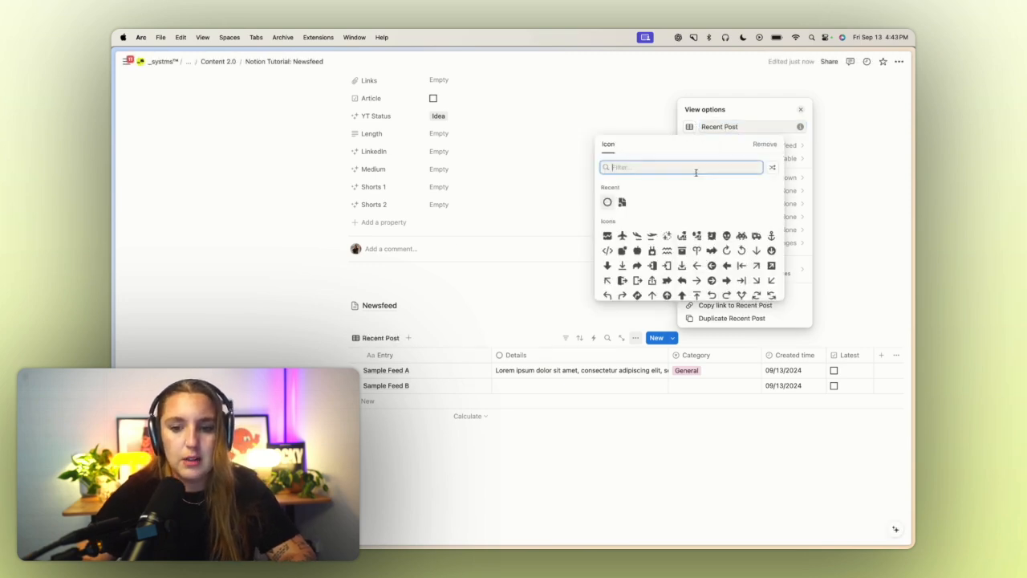
click(608, 203)
click(585, 289)
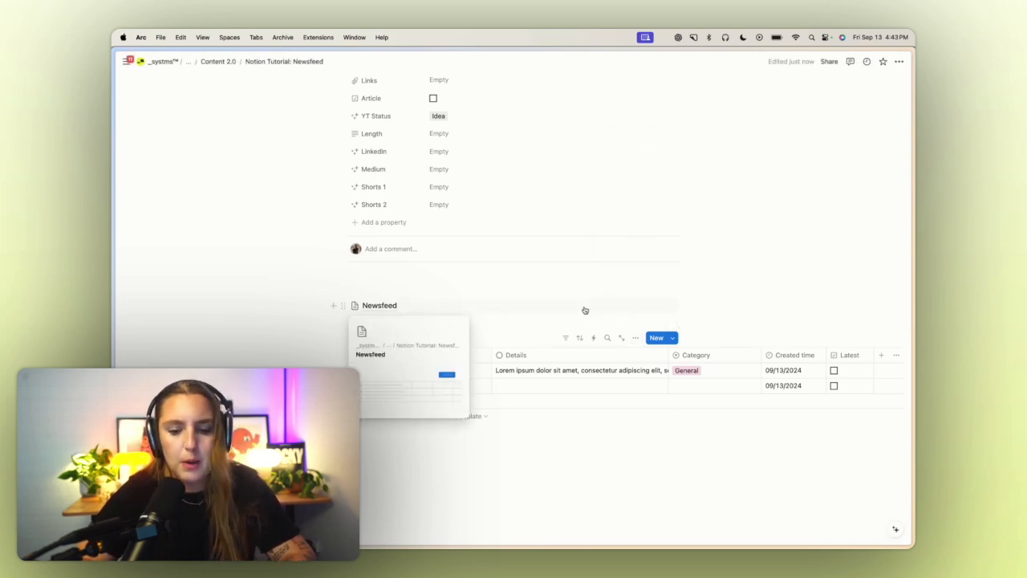
- Switch the Recent Post view to Gallery layout with page cover as the card preview and all properties wrapped
click(635, 338)
click(759, 163)
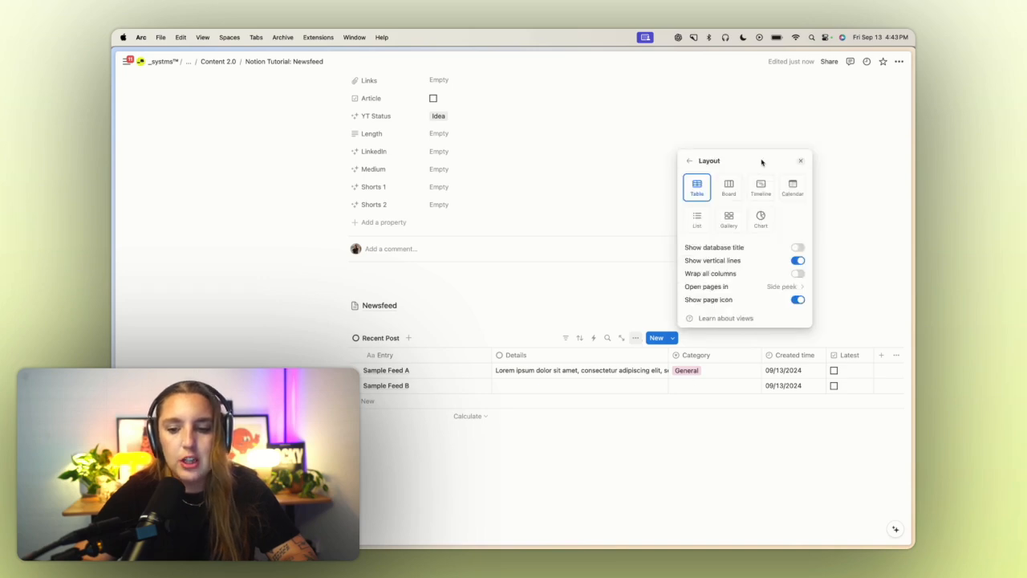
click(729, 217)
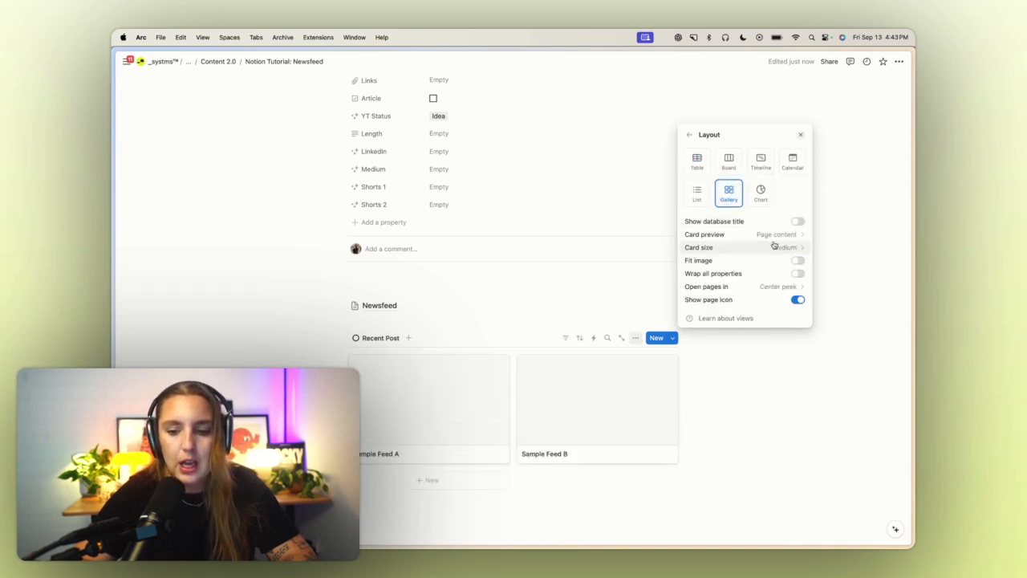
click(779, 236)
click(747, 263)
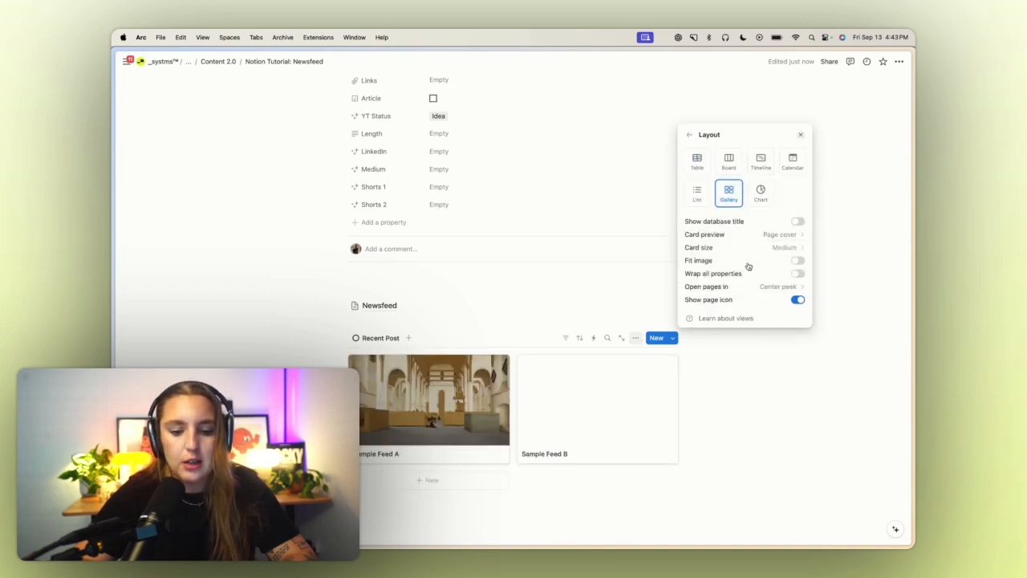
click(772, 275)
click(689, 135)
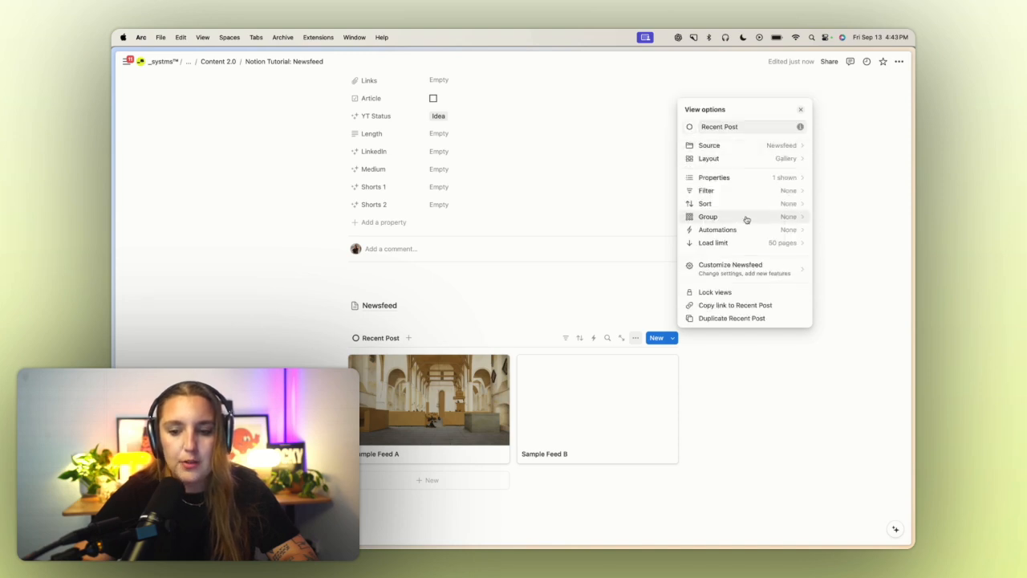
- Show Created time, Category and Details on the gallery cards, arranged in that order below the Entry title
click(764, 176)
click(791, 267)
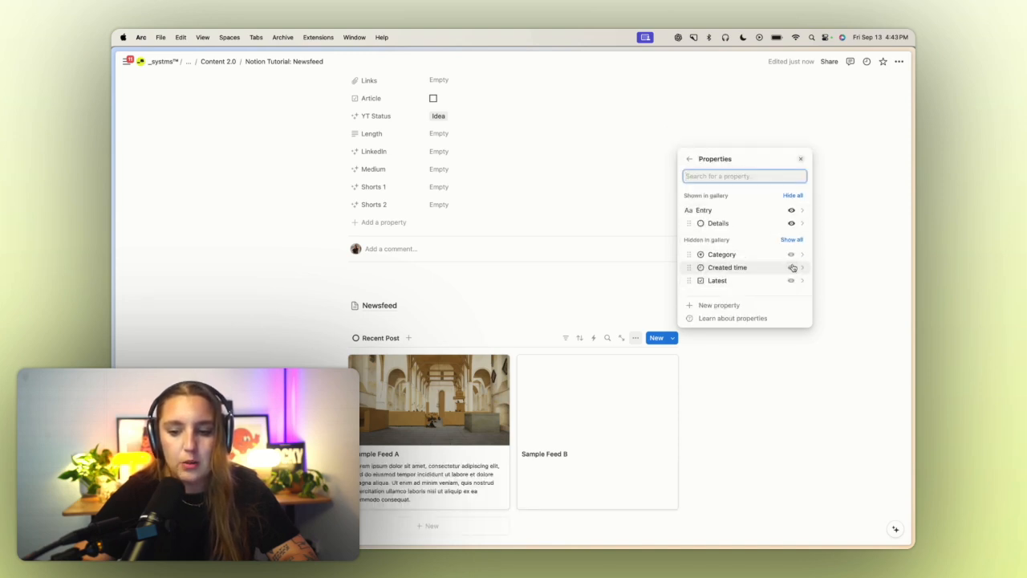
click(791, 255)
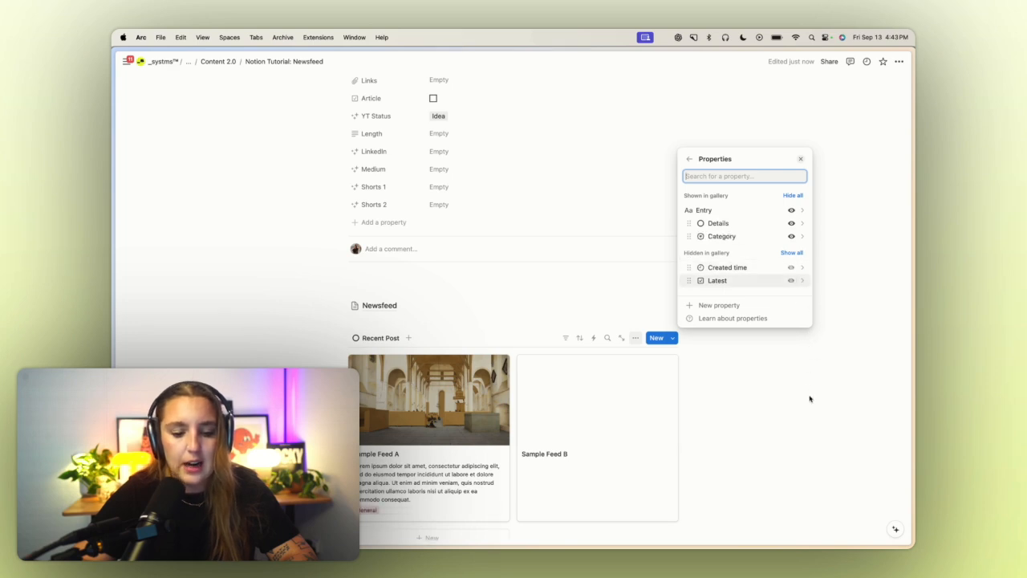
click(792, 267)
mouse_move(745, 249)
mouse_down()
mouse_move(740, 222)
mouse_move(745, 238)
mouse_up()
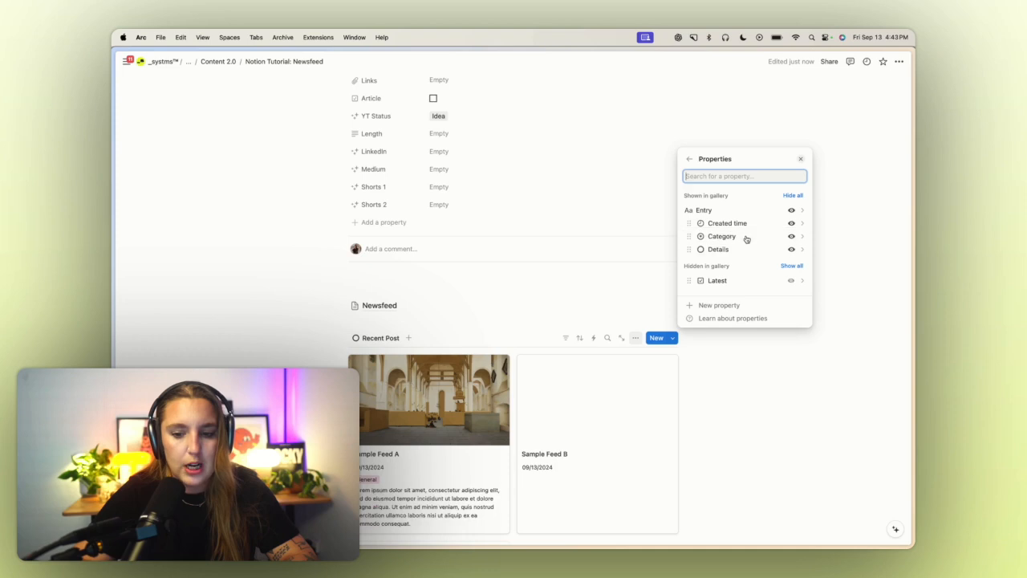
click(786, 446)
- Duplicate the Recent Post gallery block directly below the original
scroll(786, 446, down, 1)
scroll(658, 353, down, 3)
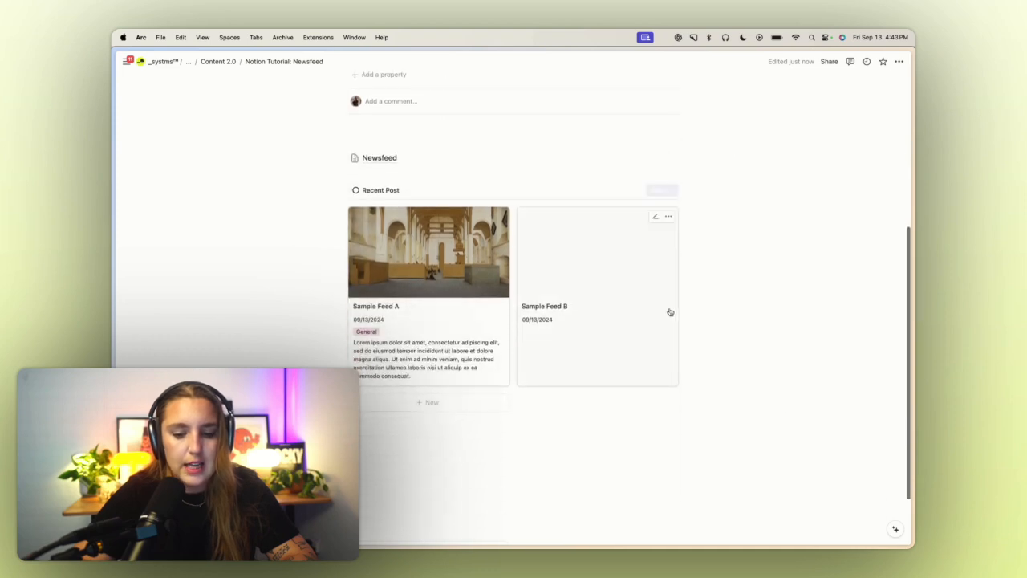
click(616, 447)
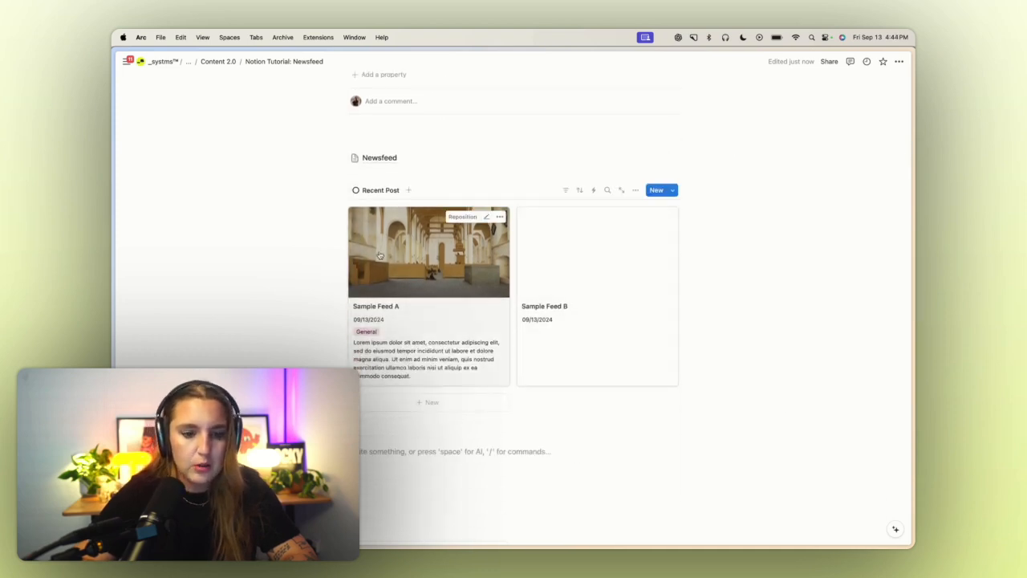
click(344, 191)
key(super+d)
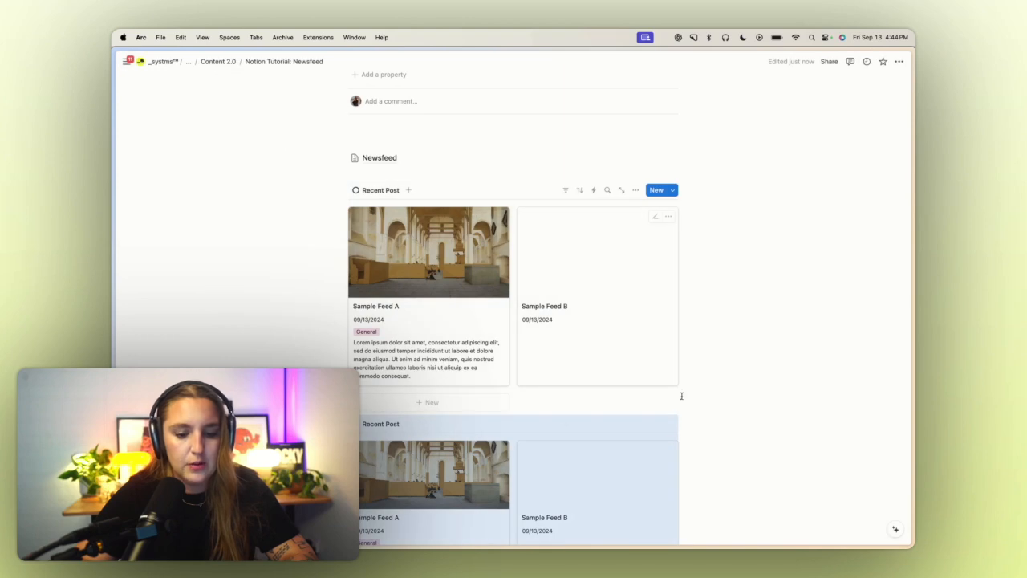
- Switch the duplicated Recent Post view to List layout and hide its page icons
click(635, 424)
click(768, 203)
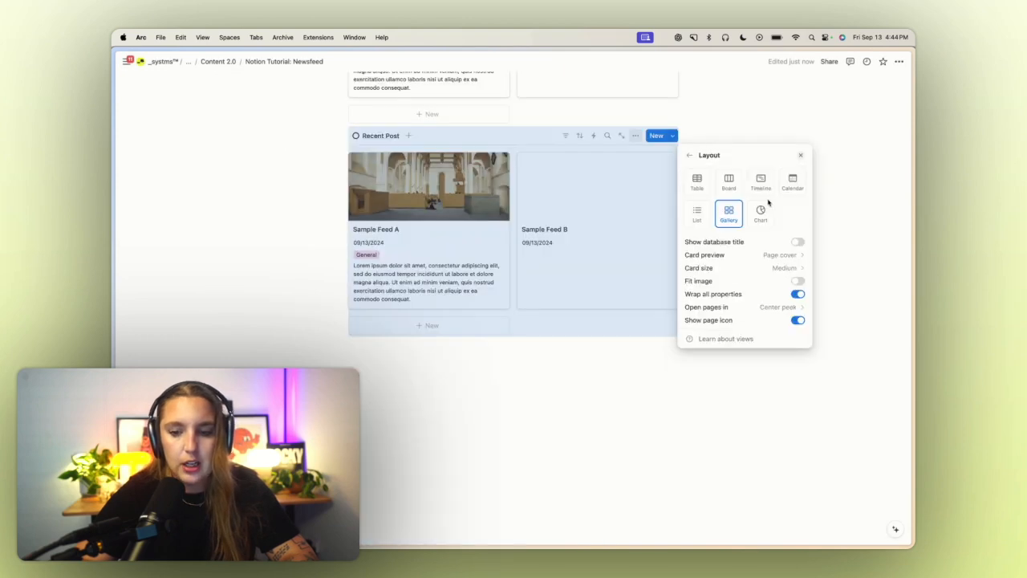
click(698, 212)
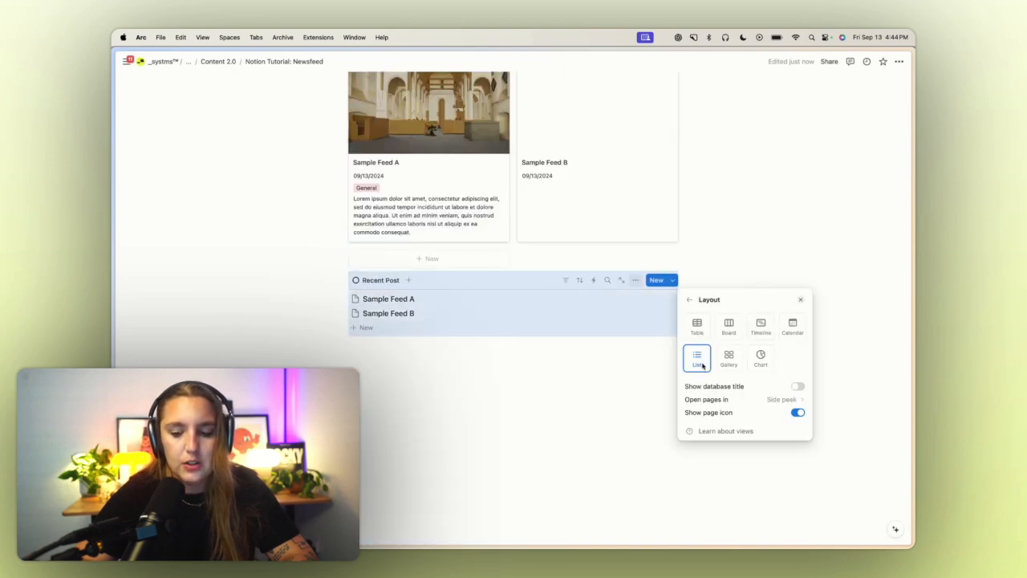
click(689, 299)
click(746, 348)
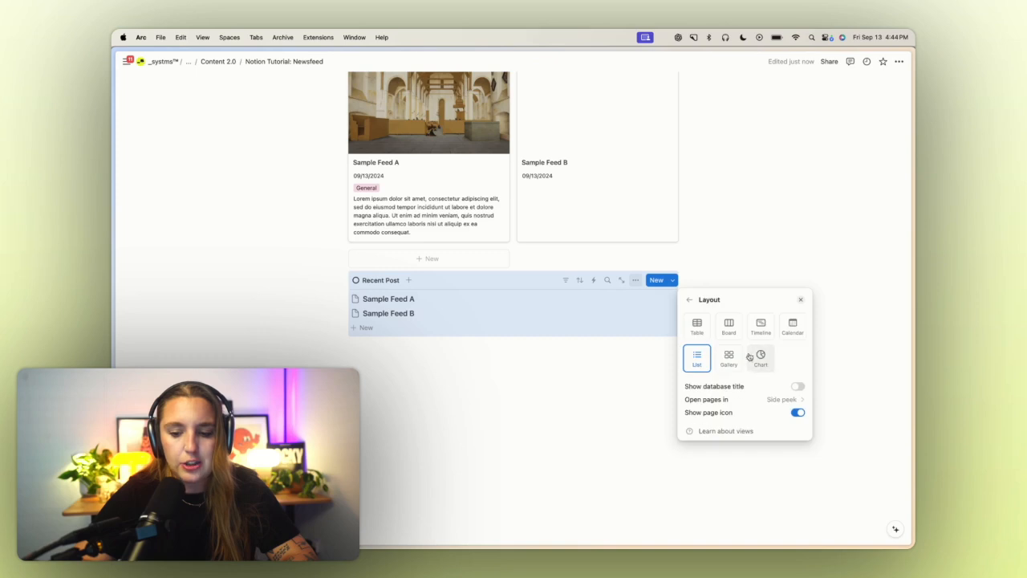
click(769, 411)
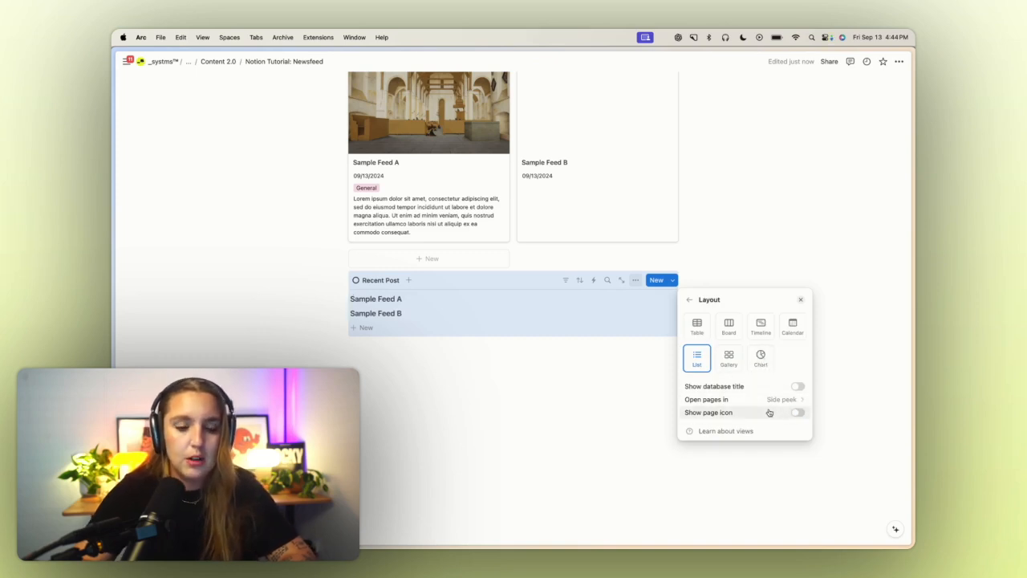
- Show the Category and Created time properties in the duplicated list view
click(689, 301)
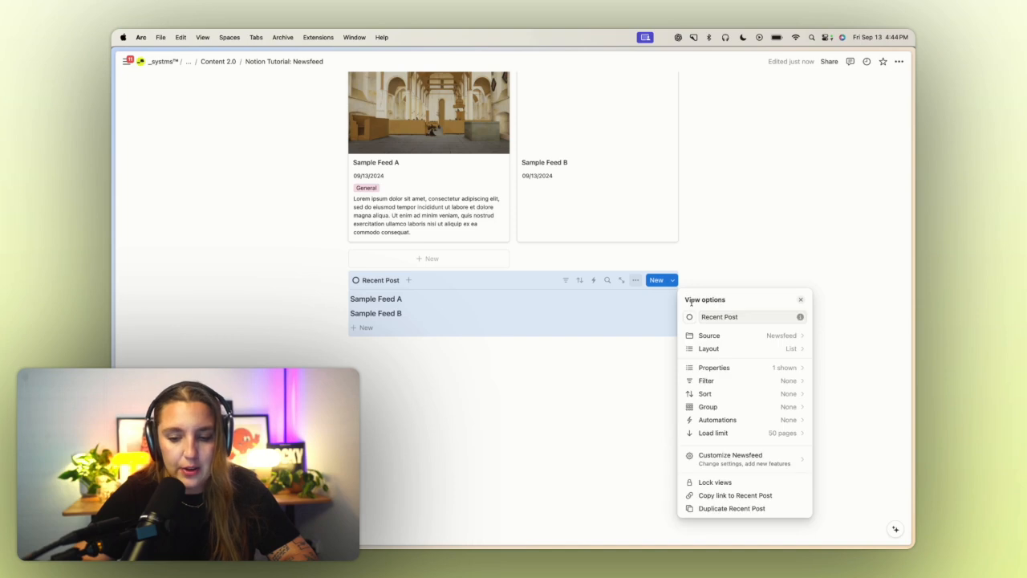
click(743, 368)
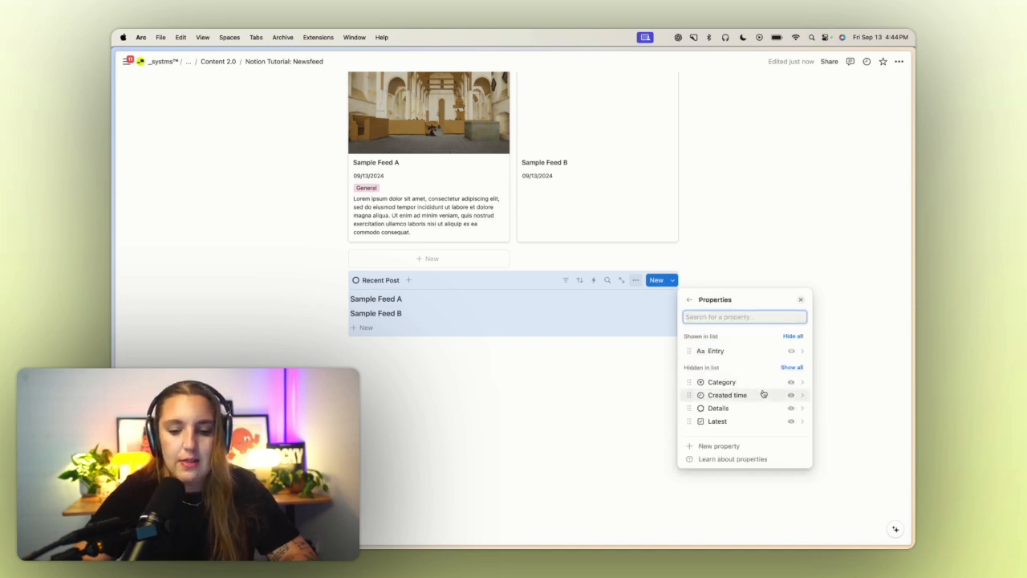
click(791, 383)
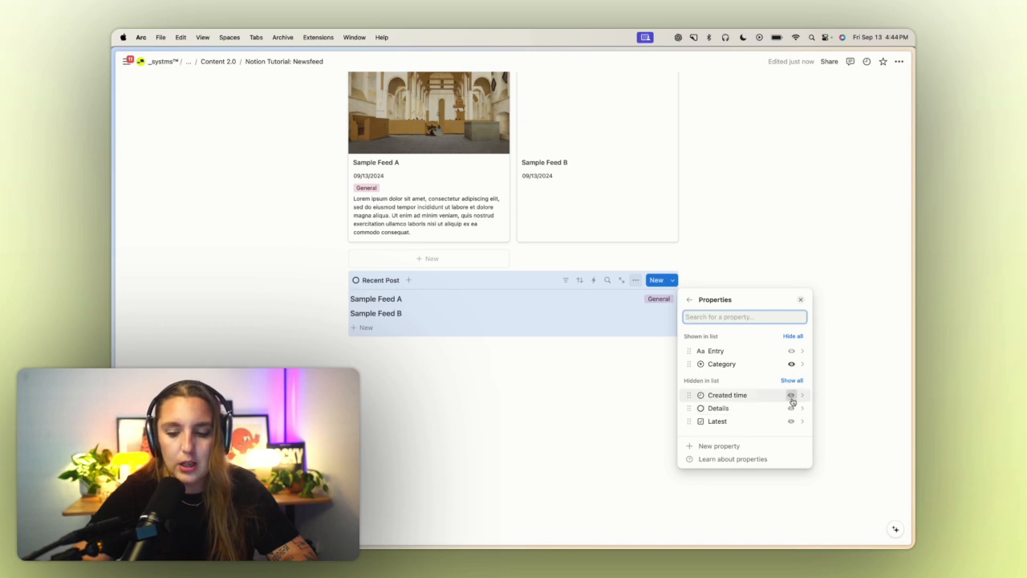
click(791, 396)
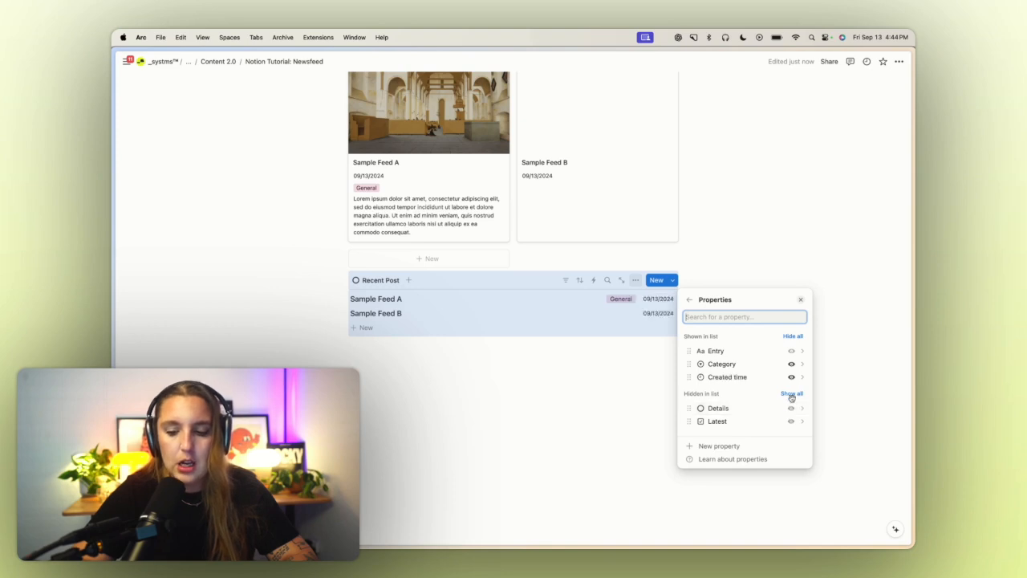
click(598, 414)
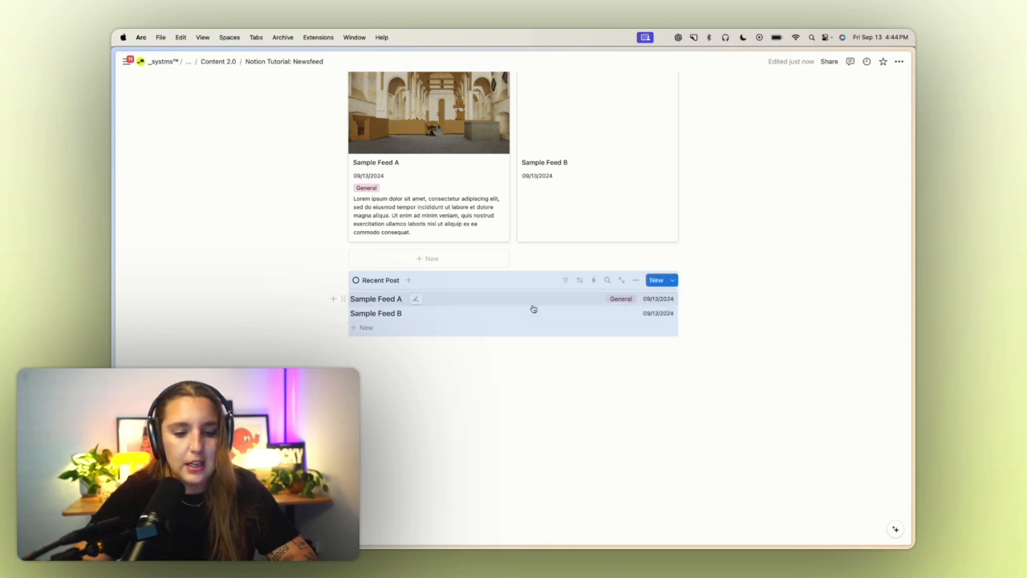
click(639, 425)
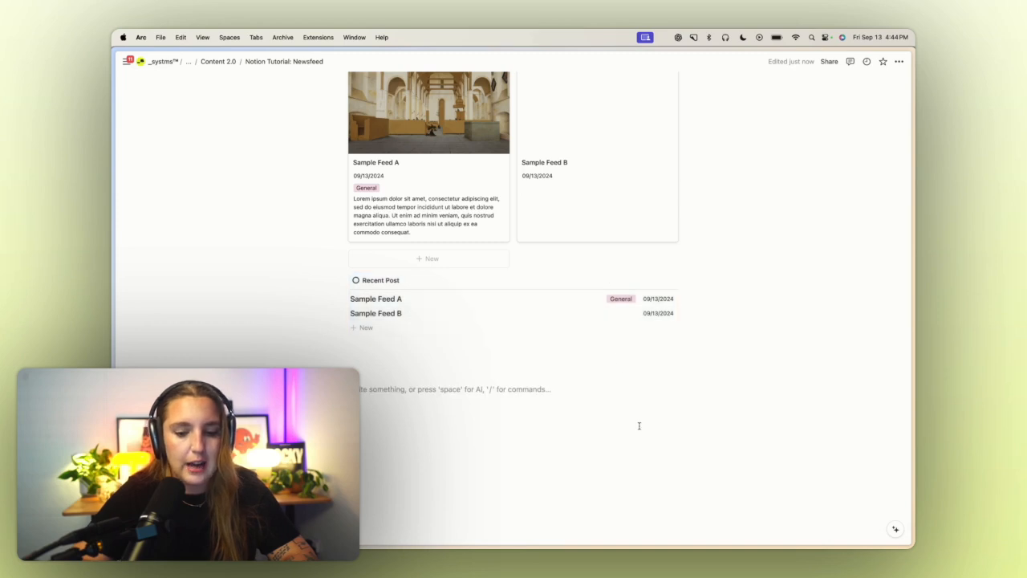
- Add an empty line between the gallery and list views and tick the Latest checkbox on Sample Feed A
scroll(636, 349, up, 2)
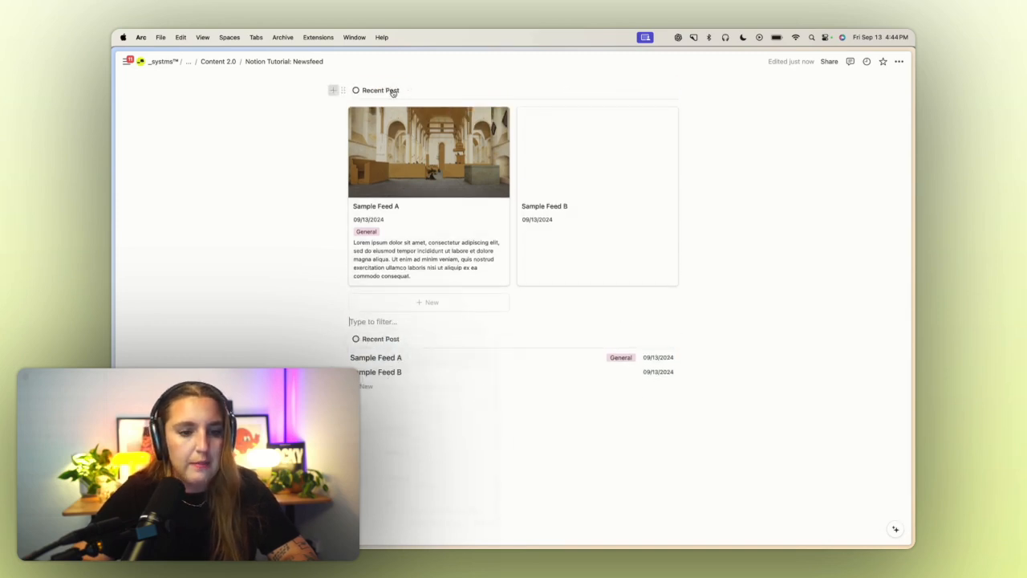
scroll(734, 203, up, 2)
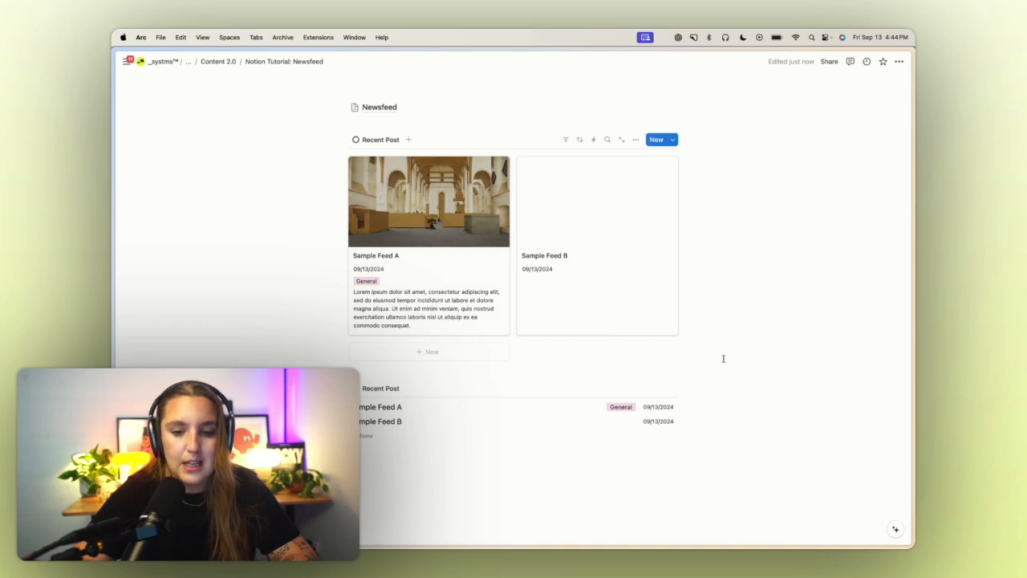
click(490, 216)
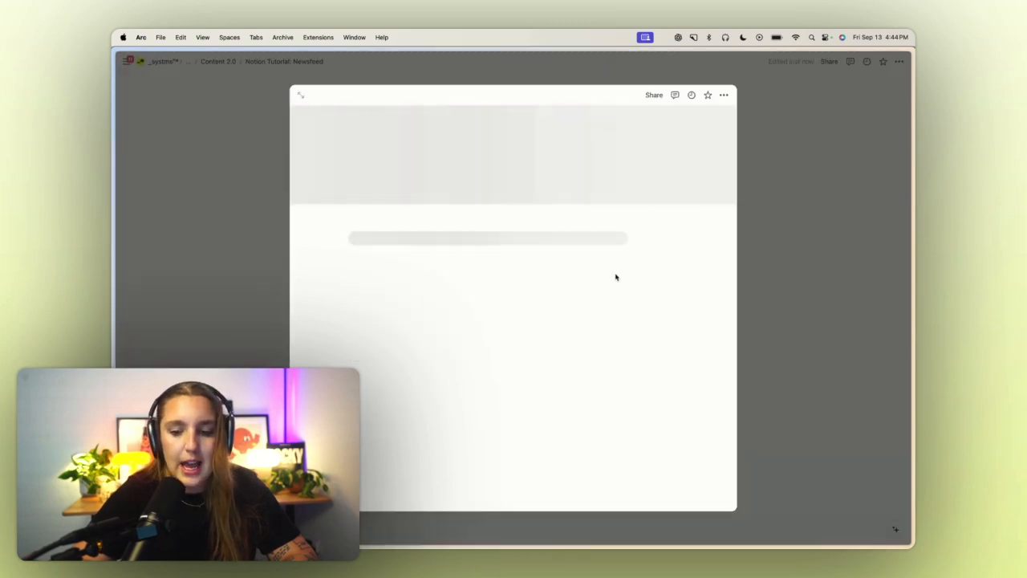
click(785, 300)
- Filter the gallery view to entries with Latest checked, save the filter for everyone and collapse the filter bar
scroll(785, 297, down, 2)
mouse_move(660, 137)
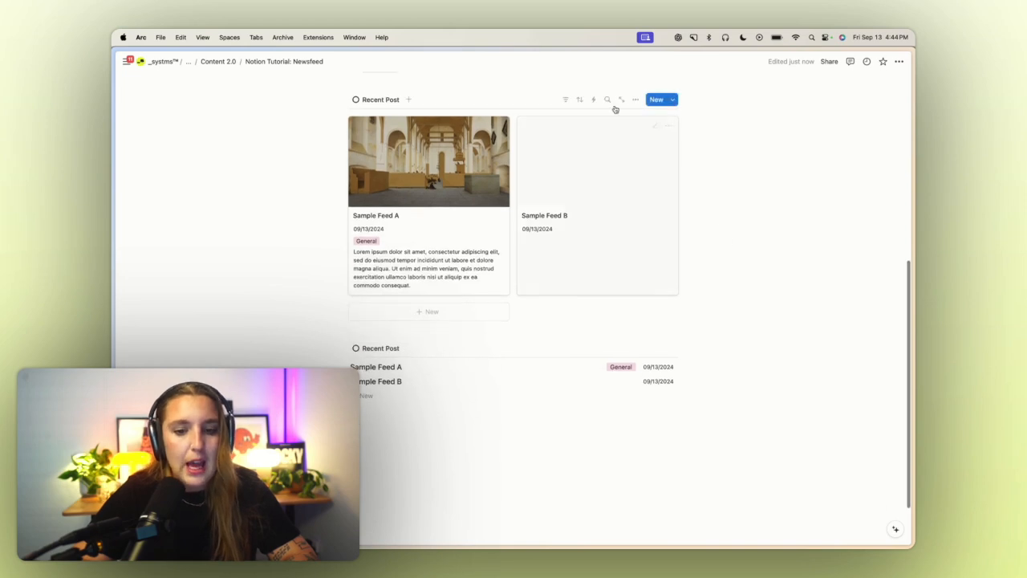
click(565, 101)
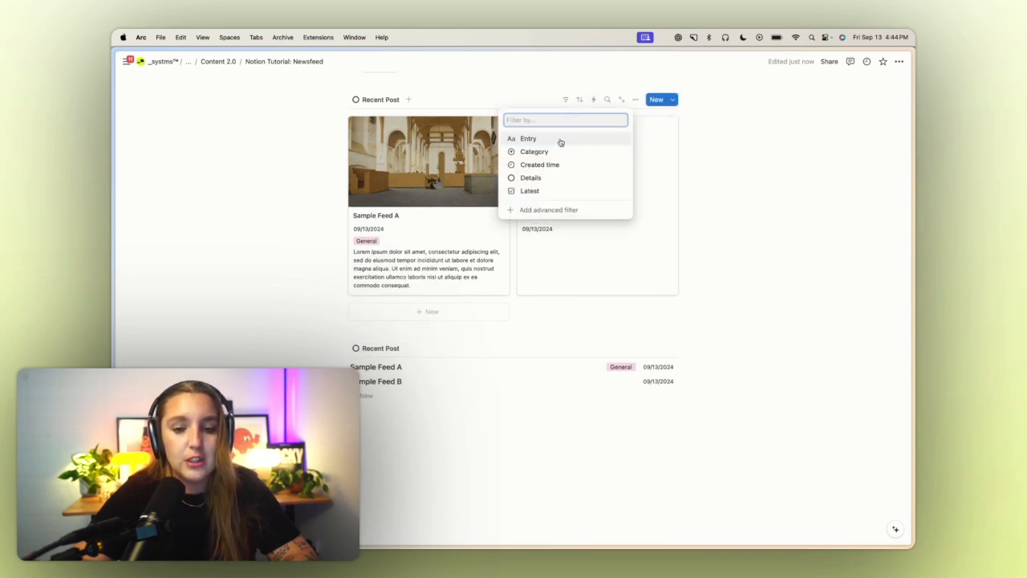
click(556, 191)
click(371, 152)
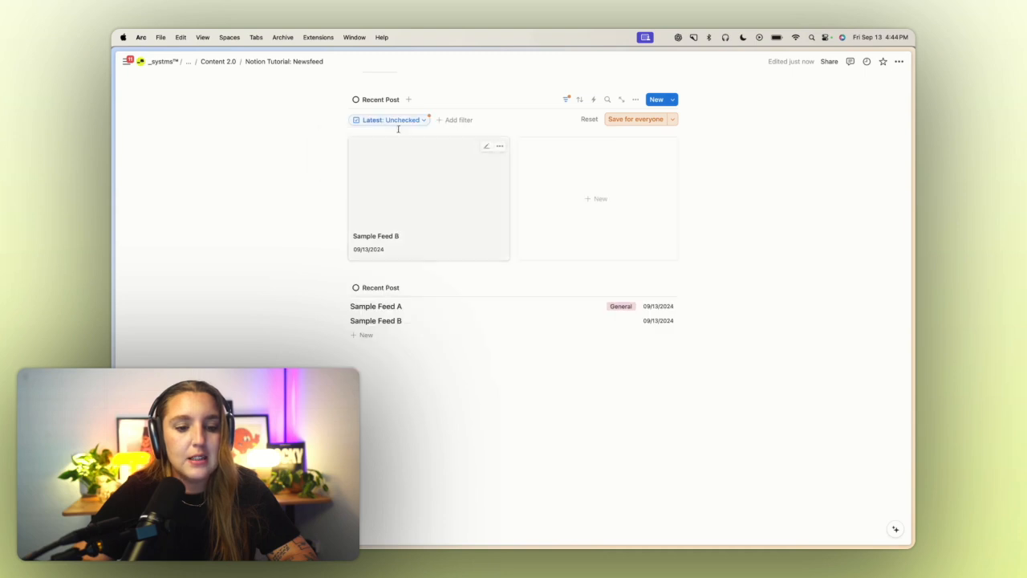
click(391, 120)
click(375, 165)
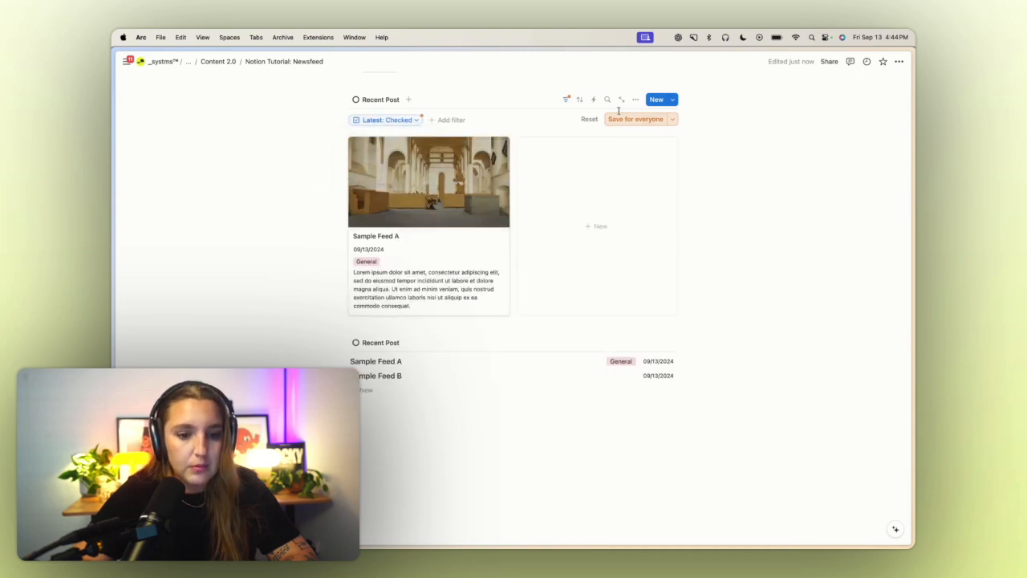
click(636, 119)
click(569, 100)
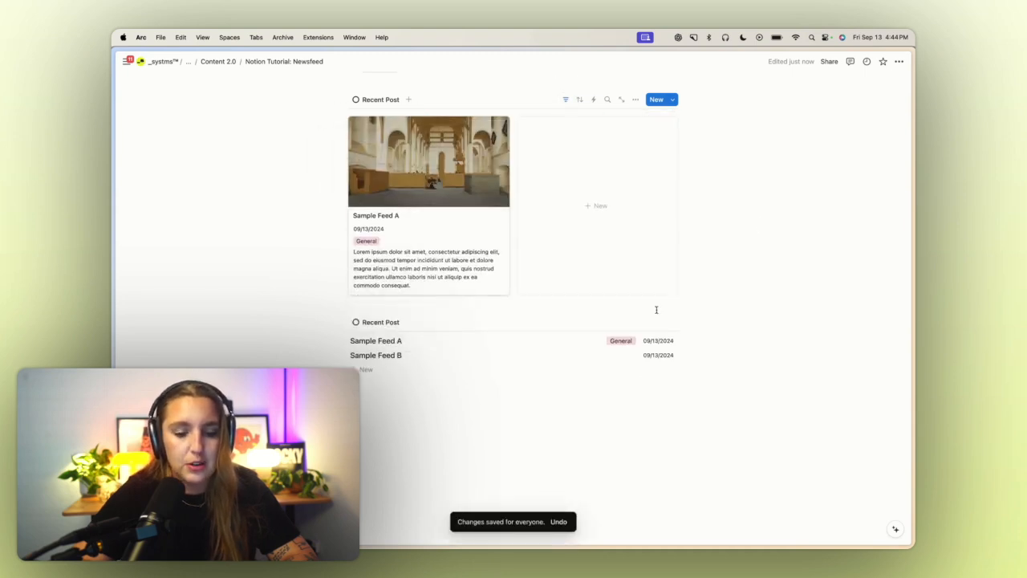
- Filter the list view to entries with Latest unchecked, save the filter for everyone and collapse the filter bar
click(566, 322)
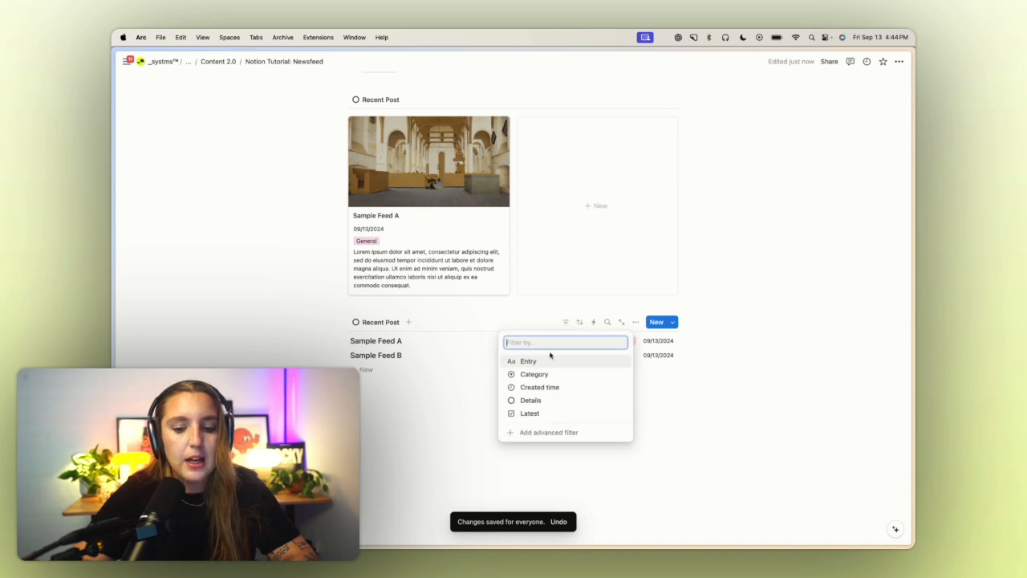
click(534, 412)
click(577, 351)
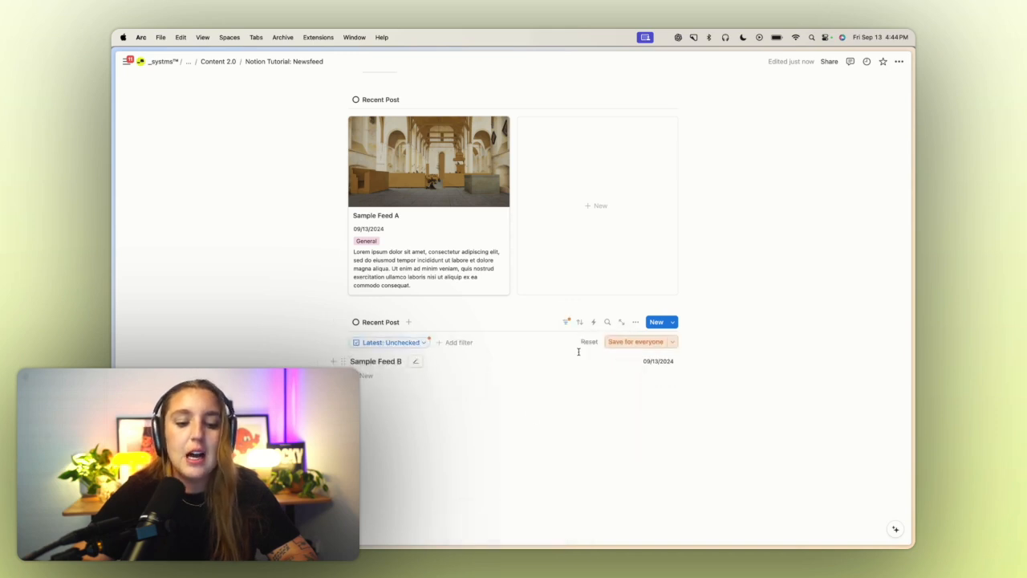
click(636, 341)
click(565, 324)
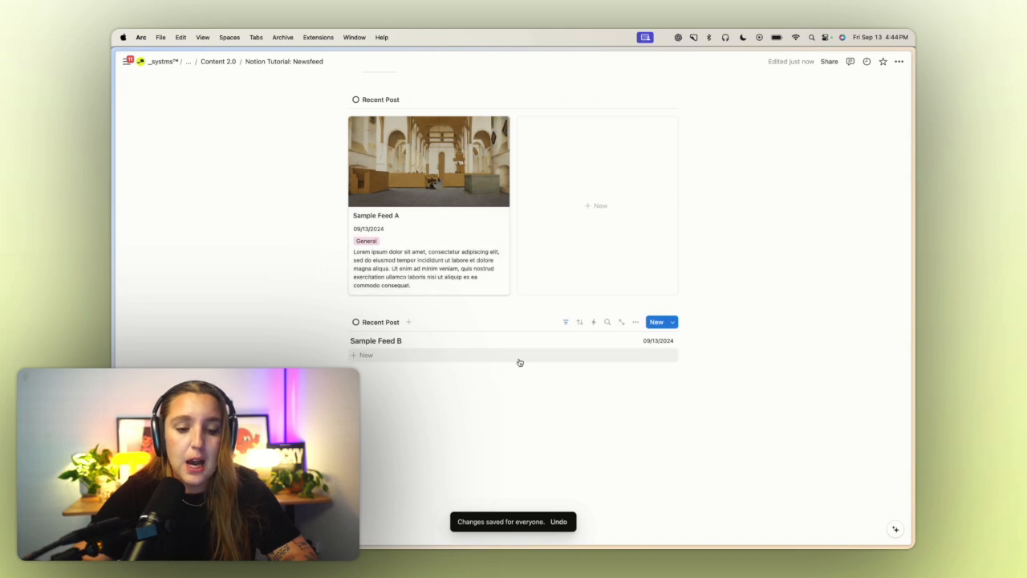
- Set the card size of the Recent Post gallery view to Large
scroll(518, 360, up, 2)
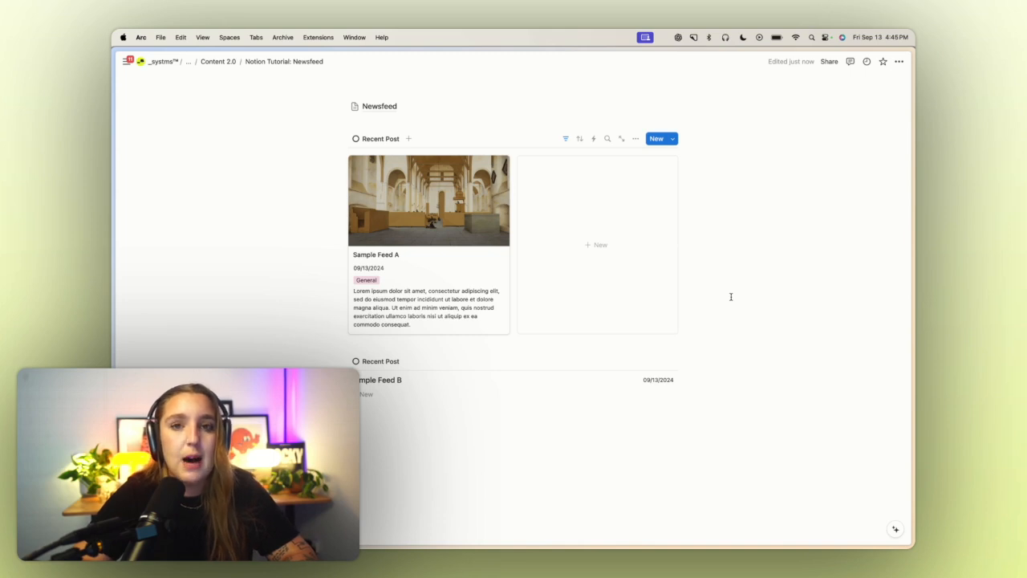
click(636, 138)
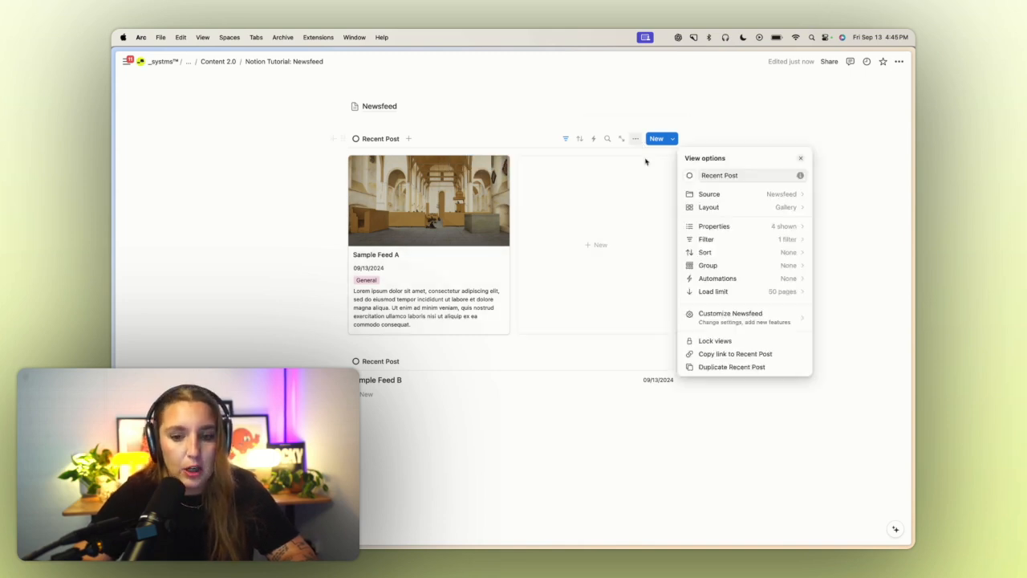
click(750, 207)
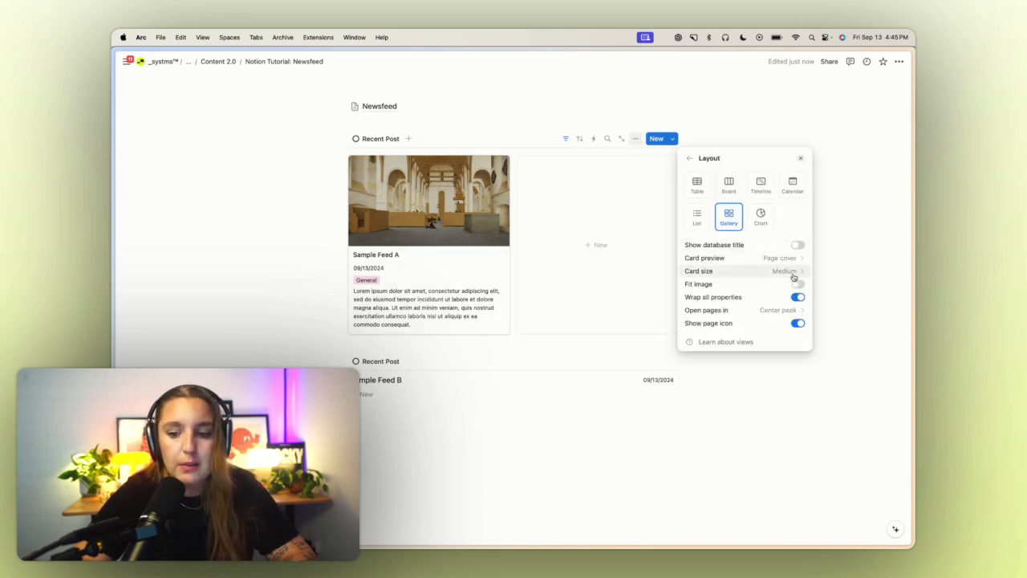
click(768, 313)
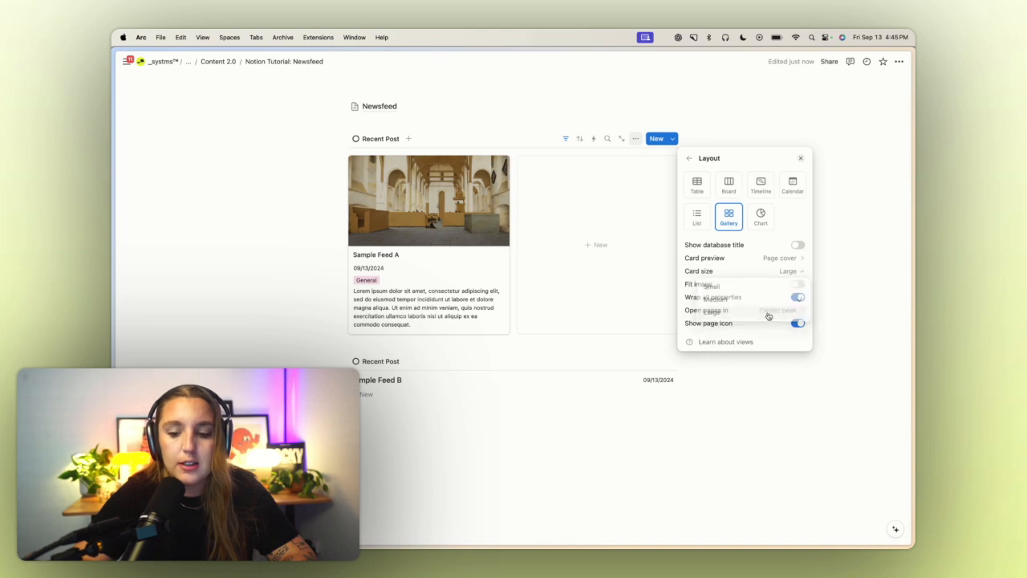
click(858, 268)
- Switch the parent page to full width
click(497, 486)
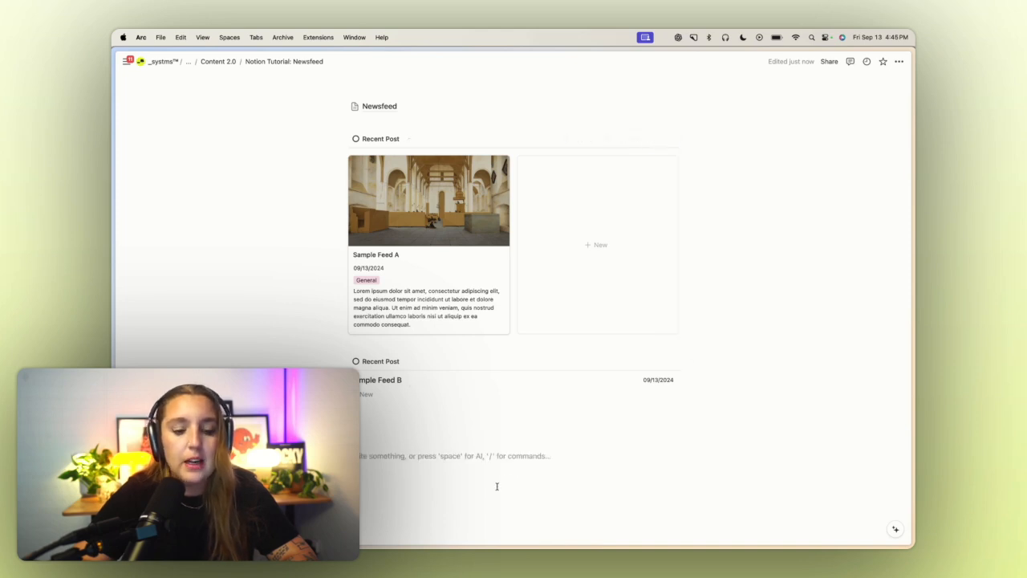
click(900, 62)
click(890, 128)
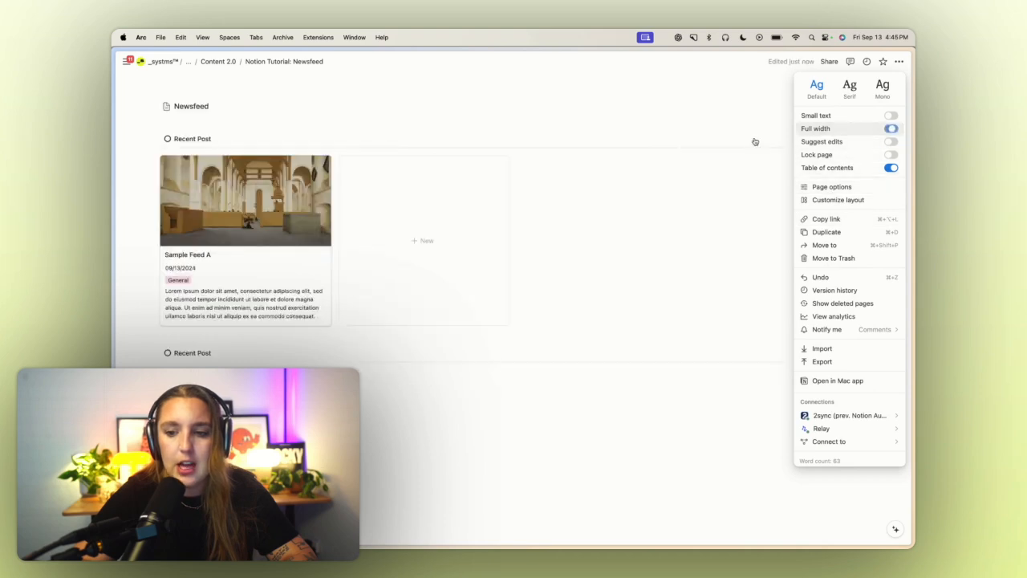
click(754, 141)
- Insert a 3 columns block on a new line between the Newsfeed page link and the gallery view
scroll(738, 144, up, 2)
click(410, 192)
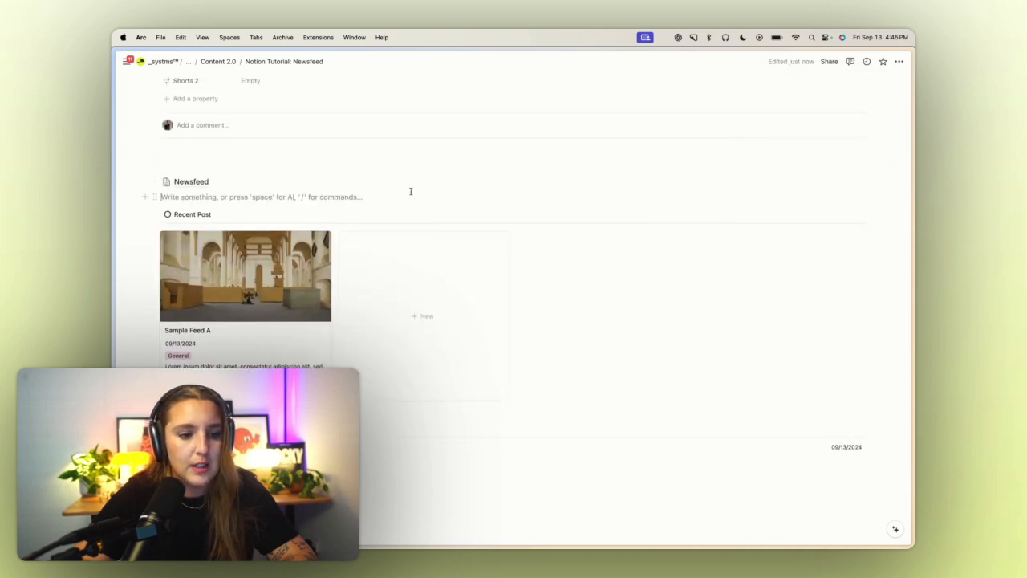
key(Return)
text(3 col)
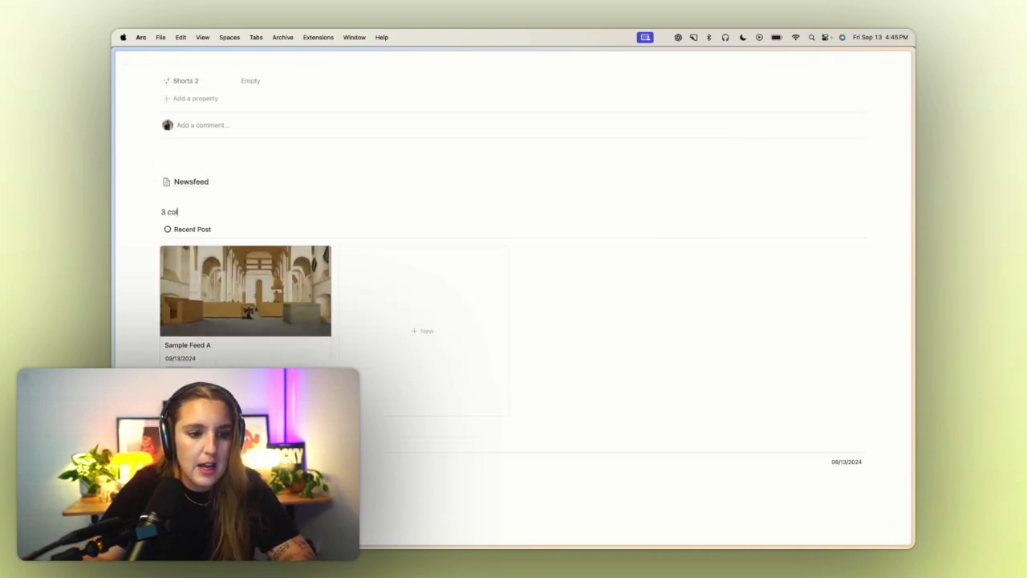
key(BackSpace)
key(BackSpace)
key(BackSpace)
text(/3 colu)
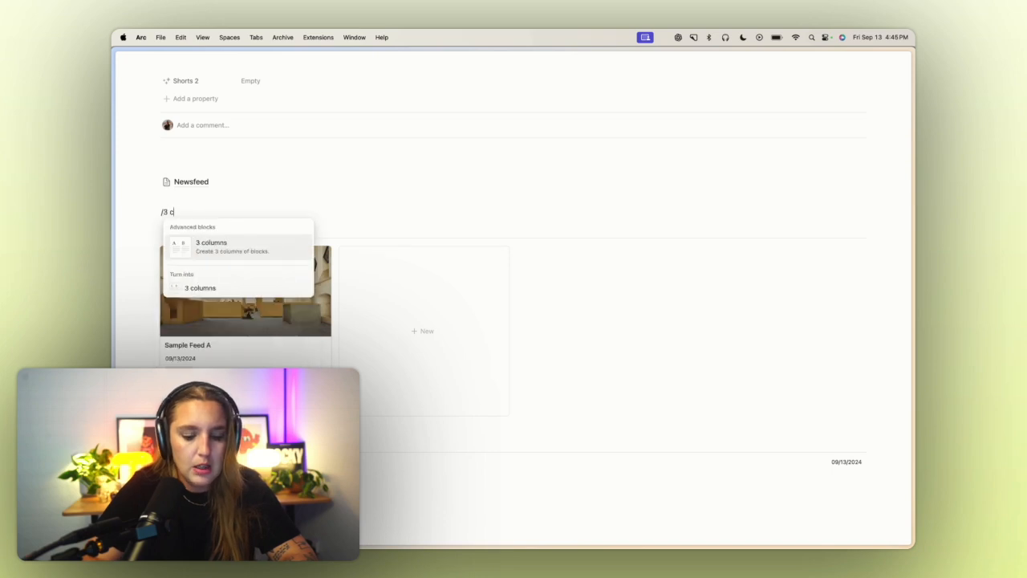
key(BackSpace)
key(BackSpace)
key(BackSpace)
key(BackSpace)
key(BackSpace)
key(BackSpace)
key(BackSpace)
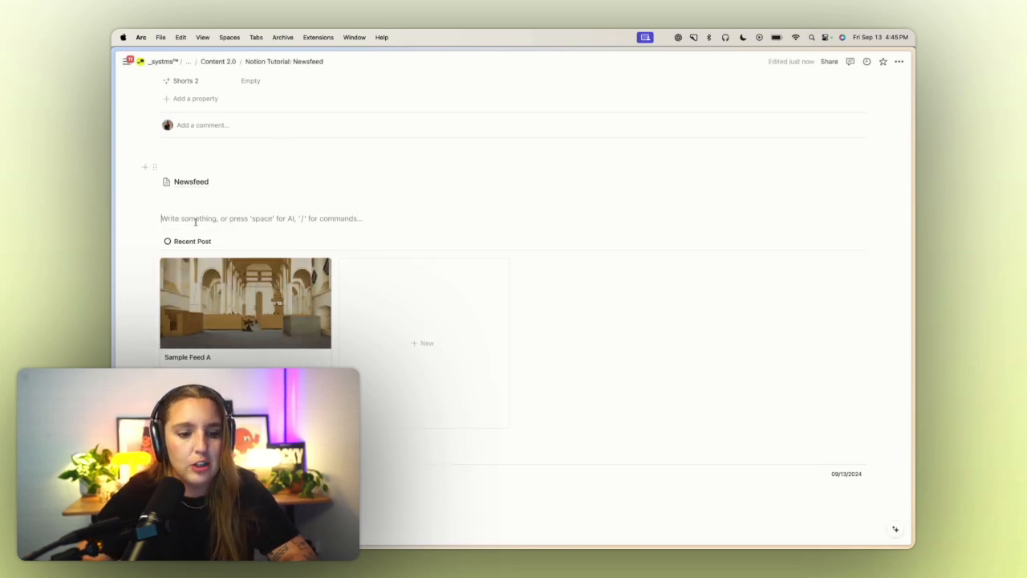
- Move the gallery view into the third column and place the list view directly beneath it
drag(156, 238, 634, 220)
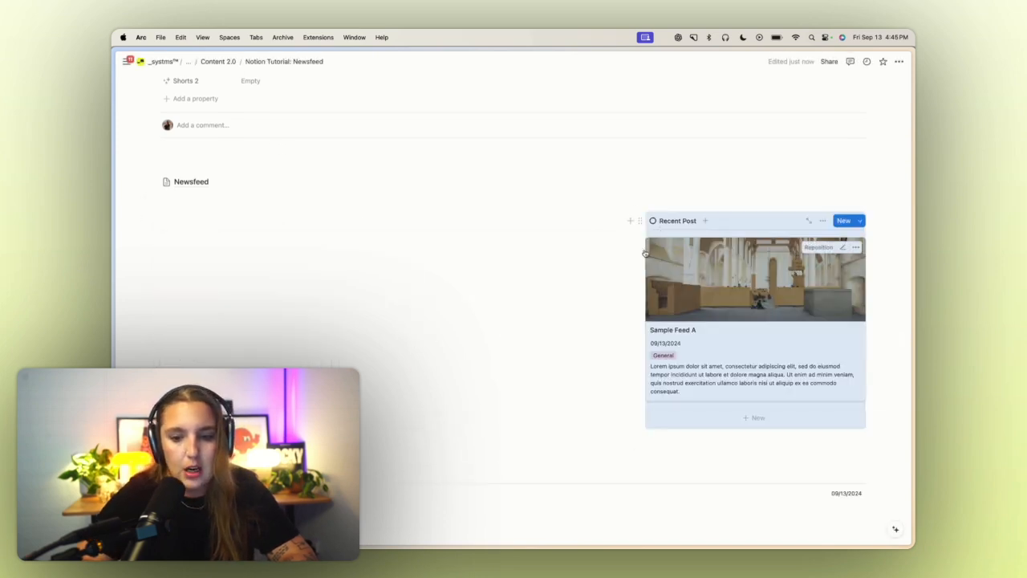
scroll(522, 280, down, 3)
drag(152, 353, 676, 316)
click(676, 317)
click(633, 106)
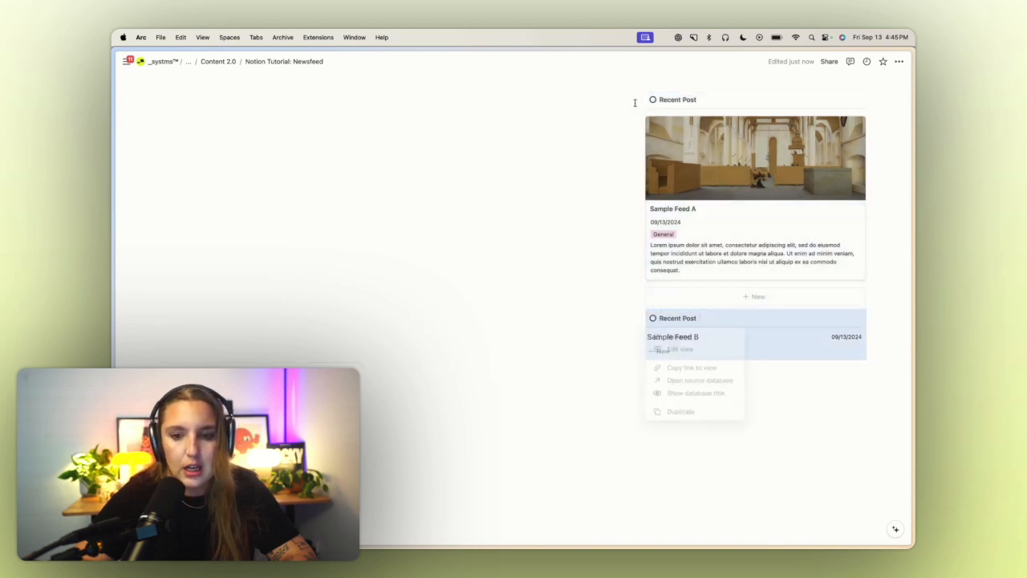
- Remove the empty middle column and widen the column that holds the two Recent Post views
click(578, 131)
scroll(578, 130, up, 2)
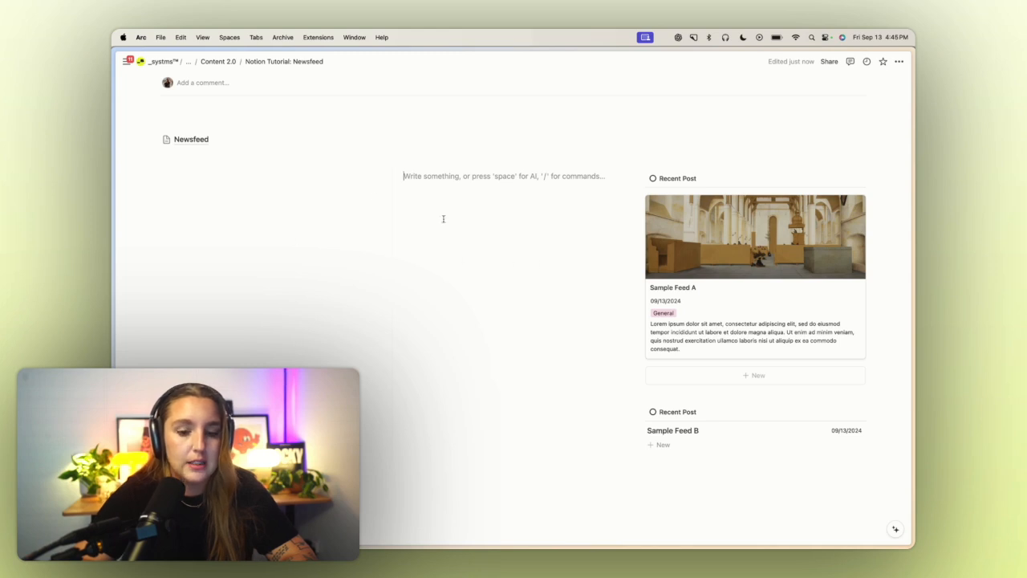
drag(514, 223, 618, 232)
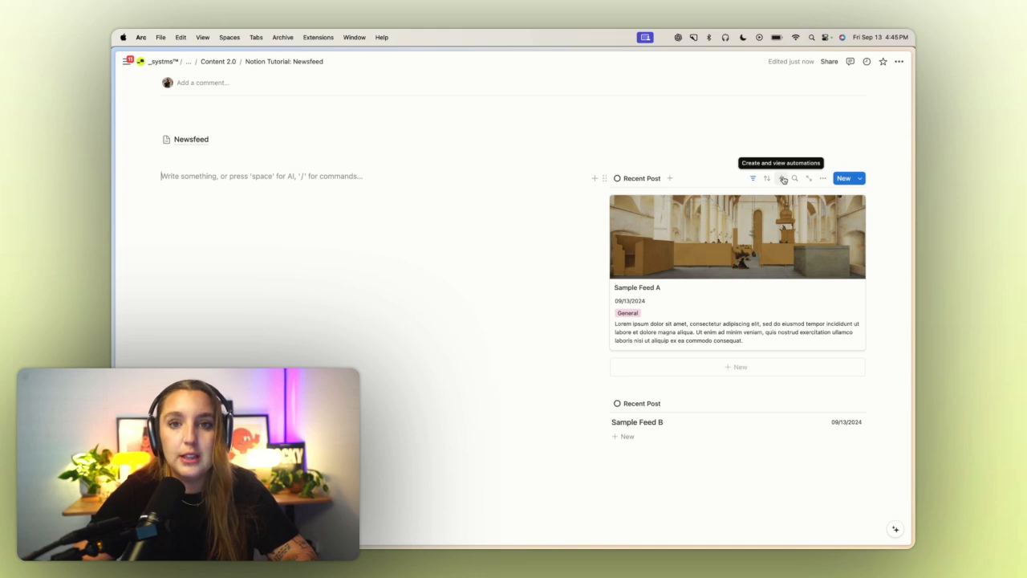
- Start a new automation for the Newsfeed database, name it Latest Post and set its trigger to Page added
click(784, 179)
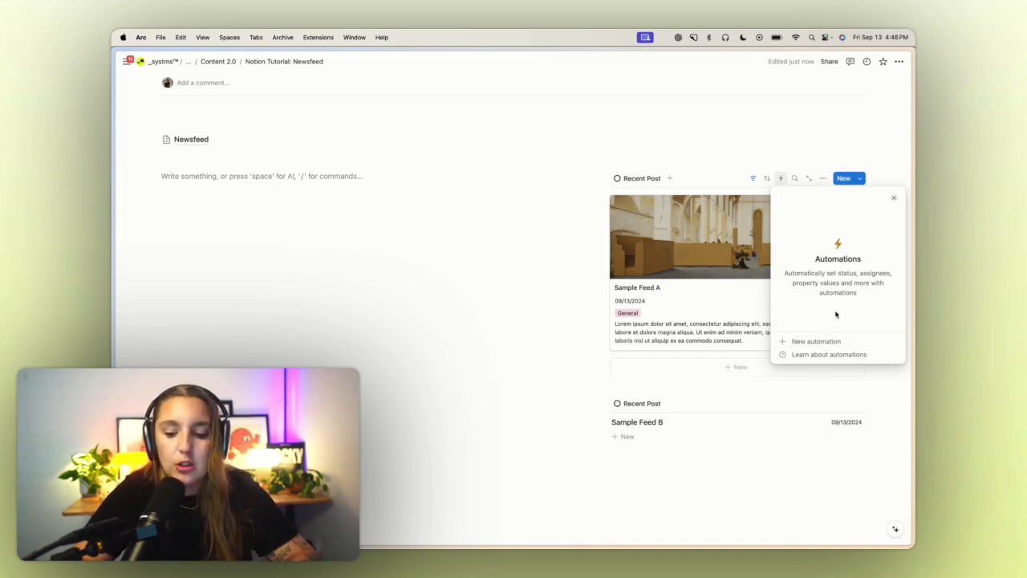
click(826, 341)
triple_click(835, 217)
text(Latest Post)
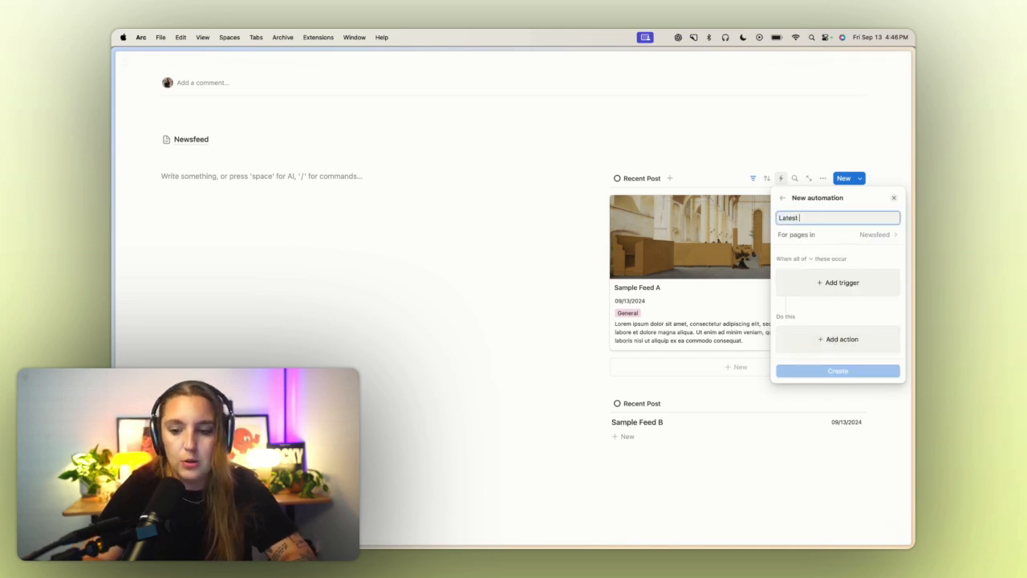
click(849, 277)
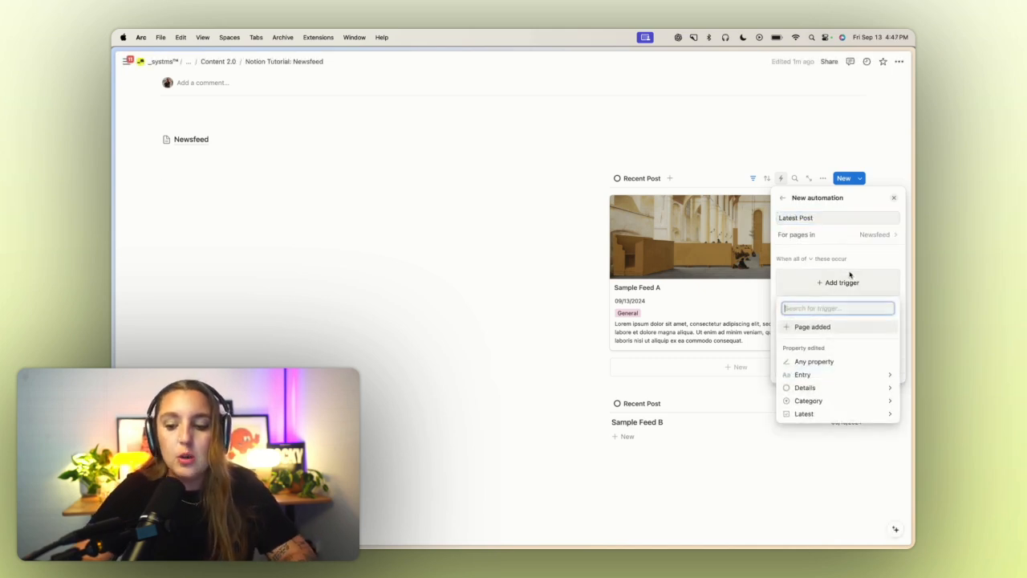
click(853, 328)
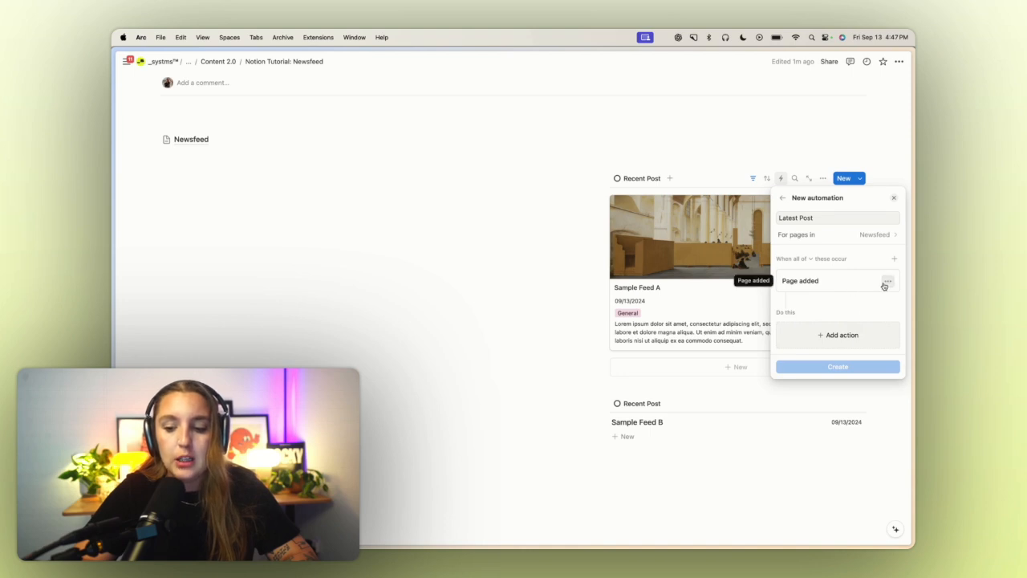
- Add an automation action that sets the Latest property to Checked
click(845, 339)
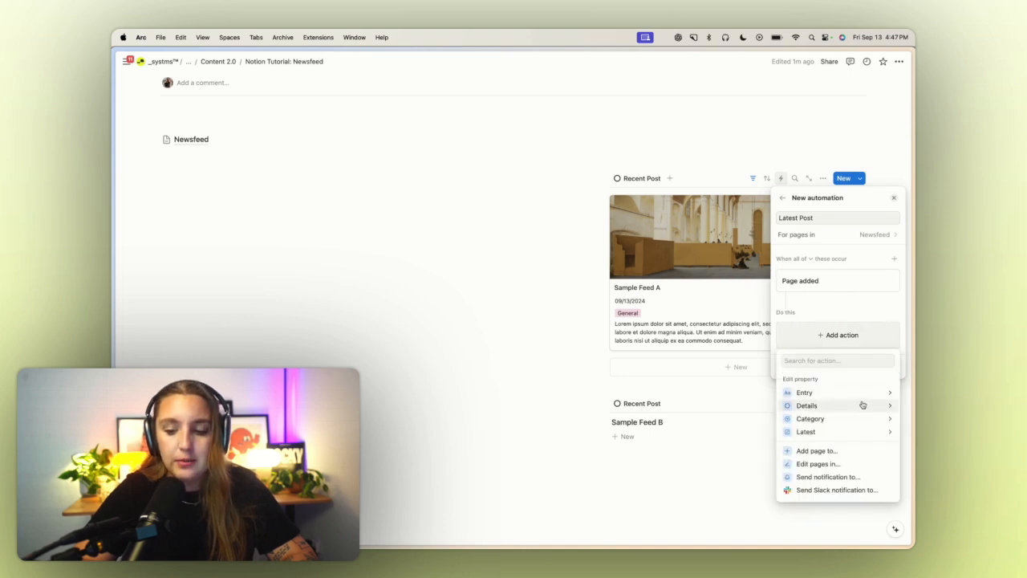
click(860, 432)
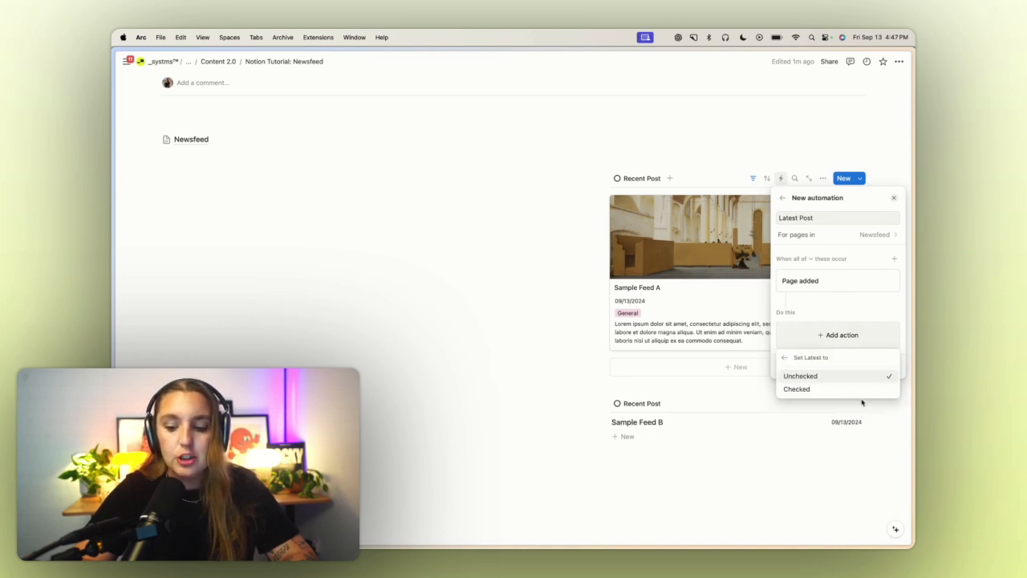
click(864, 392)
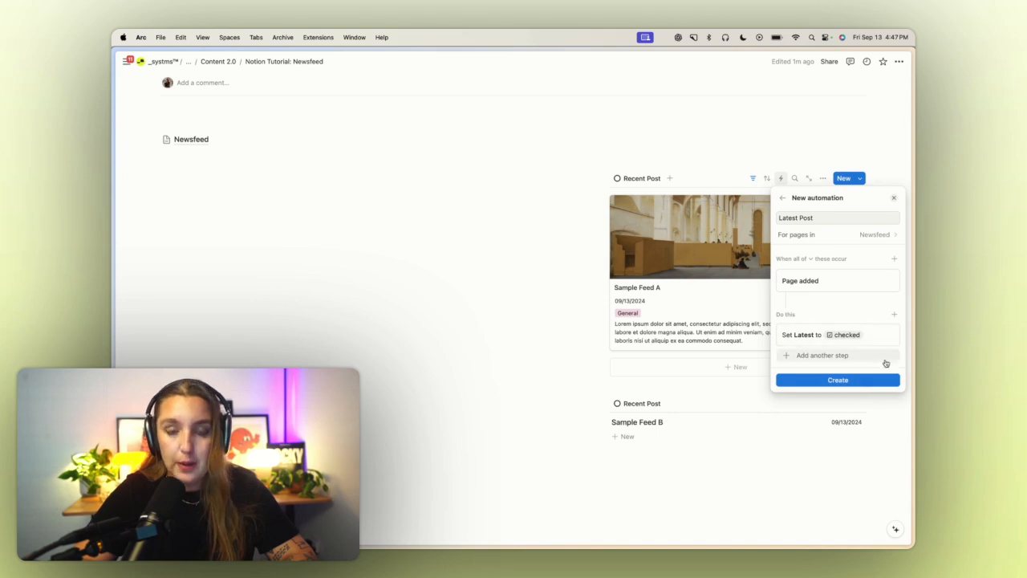
- Add a second automation action that edits all pages in Newsfeed and sets their Latest property to Unchecked
click(885, 358)
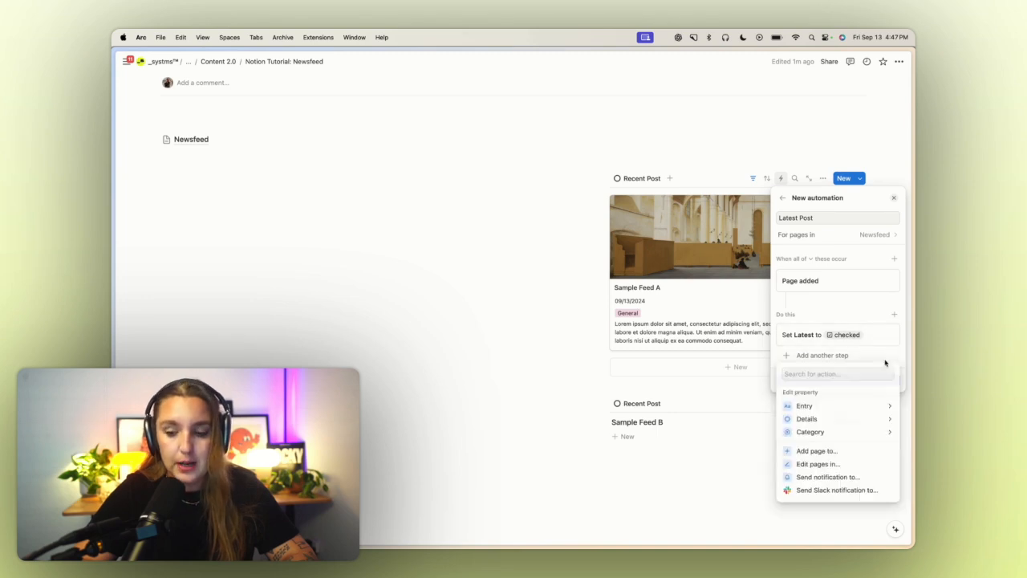
click(848, 464)
click(845, 358)
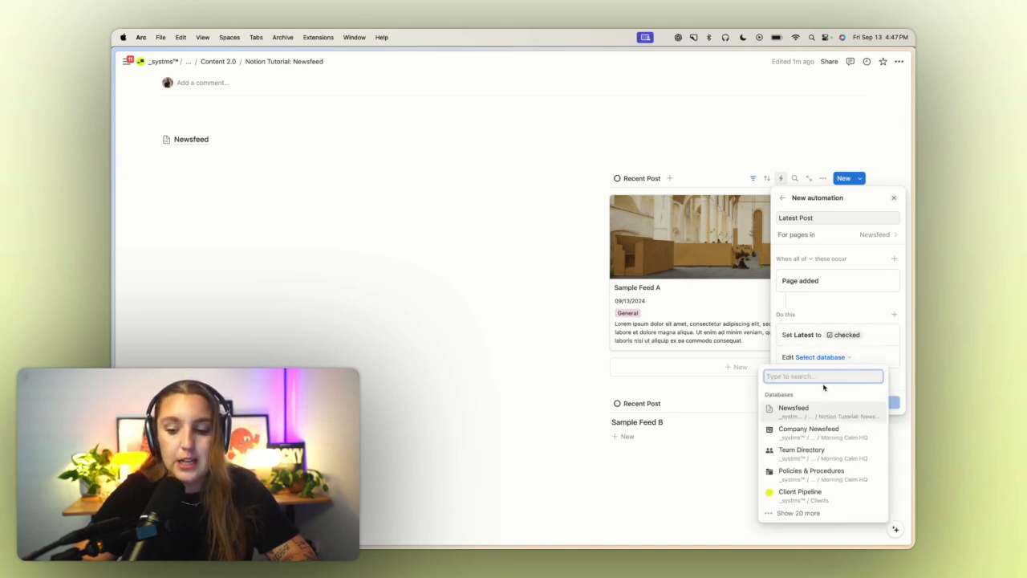
click(813, 417)
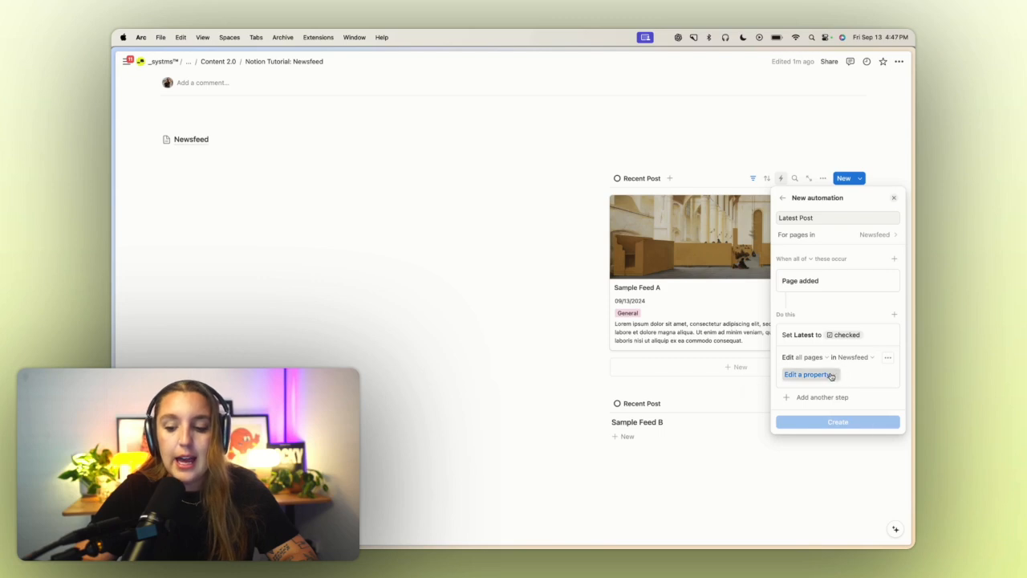
click(828, 374)
click(774, 449)
click(830, 390)
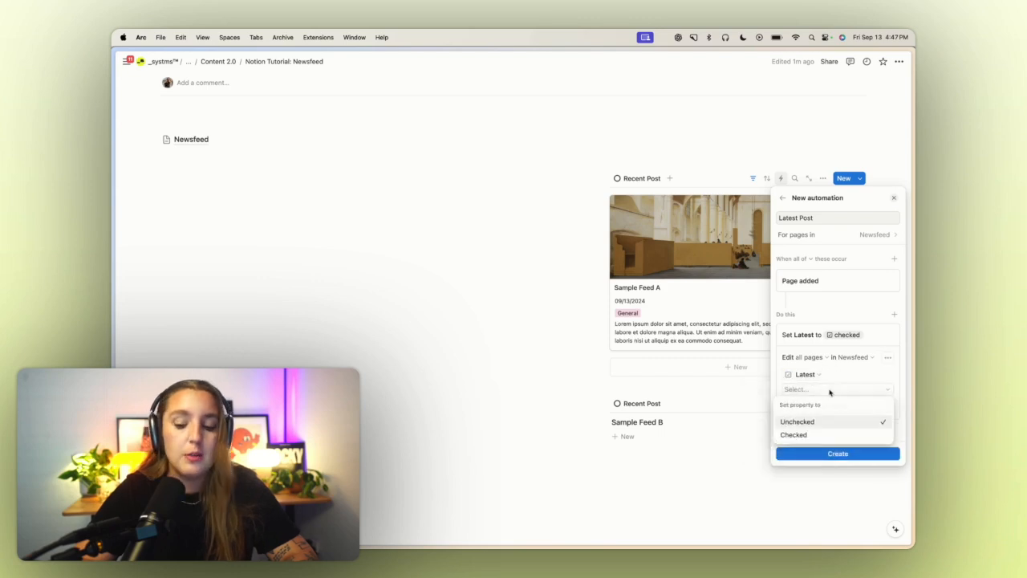
click(827, 421)
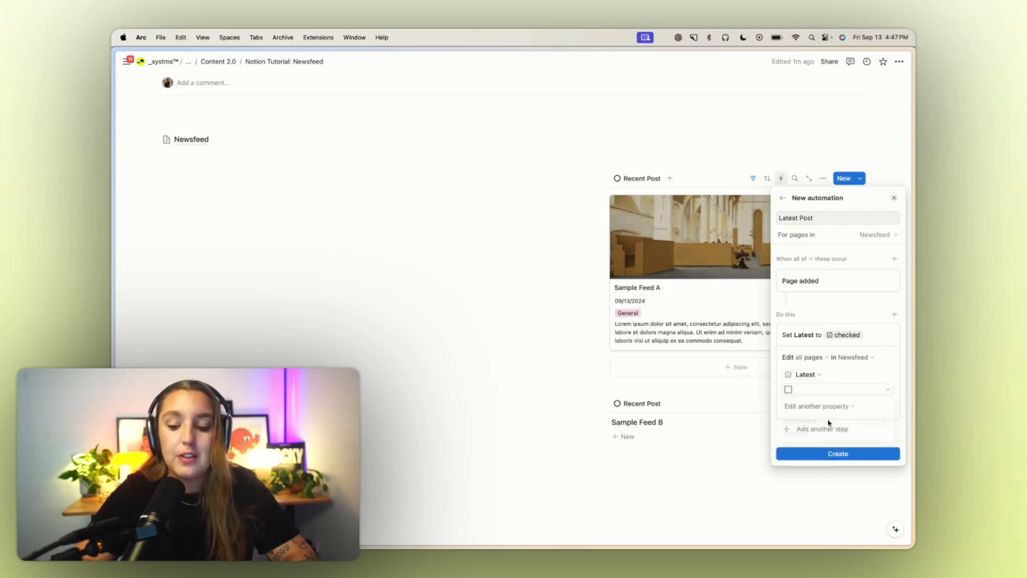
- Move the action that edits all Newsfeed pages above the Set Latest action and create the automation
click(887, 358)
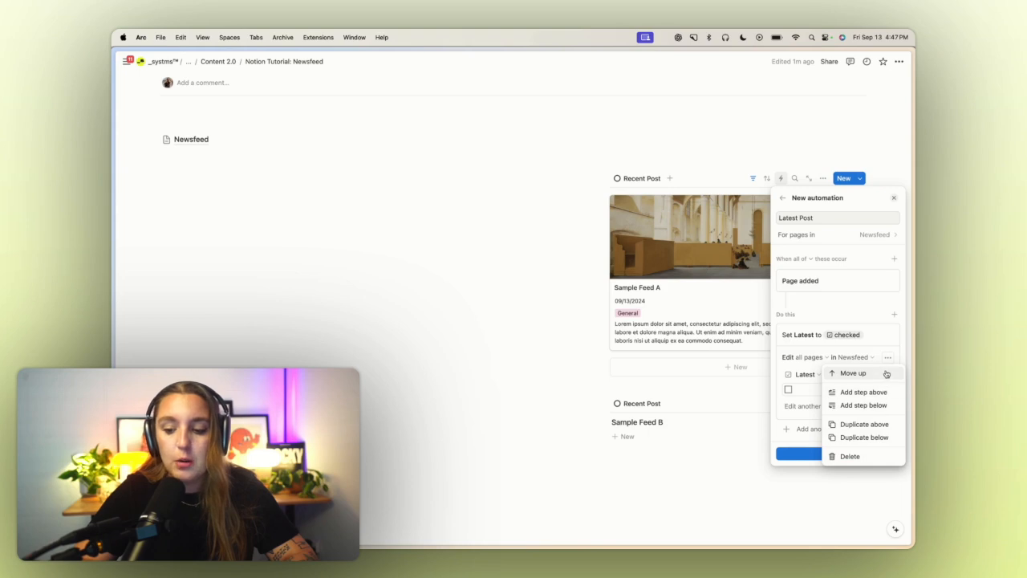
click(870, 373)
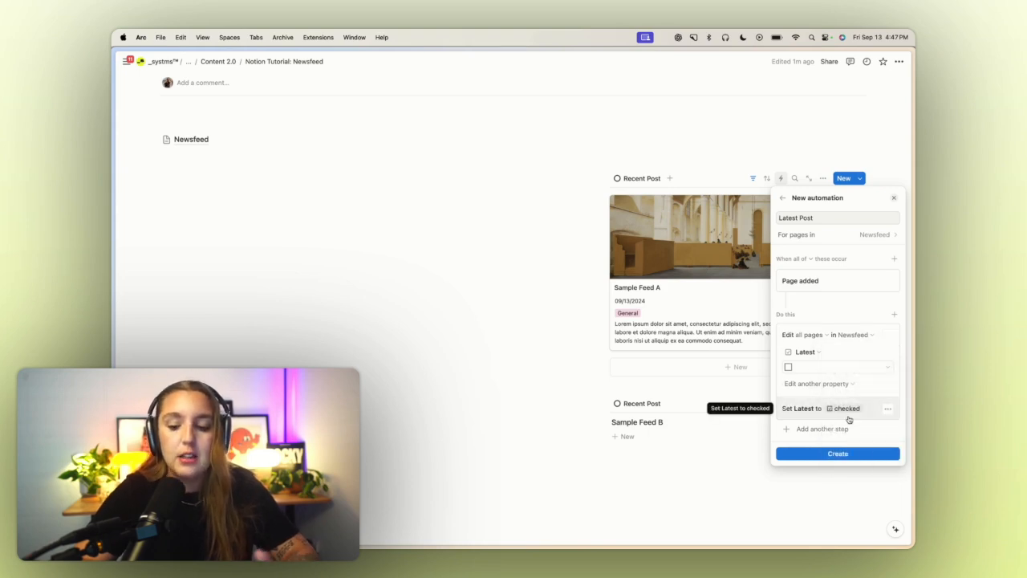
click(853, 451)
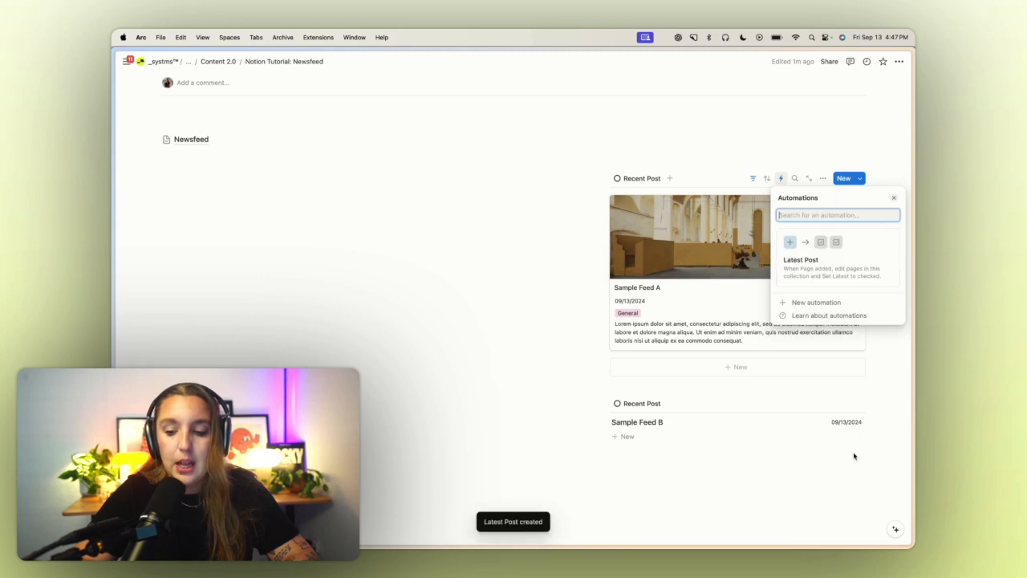
click(855, 462)
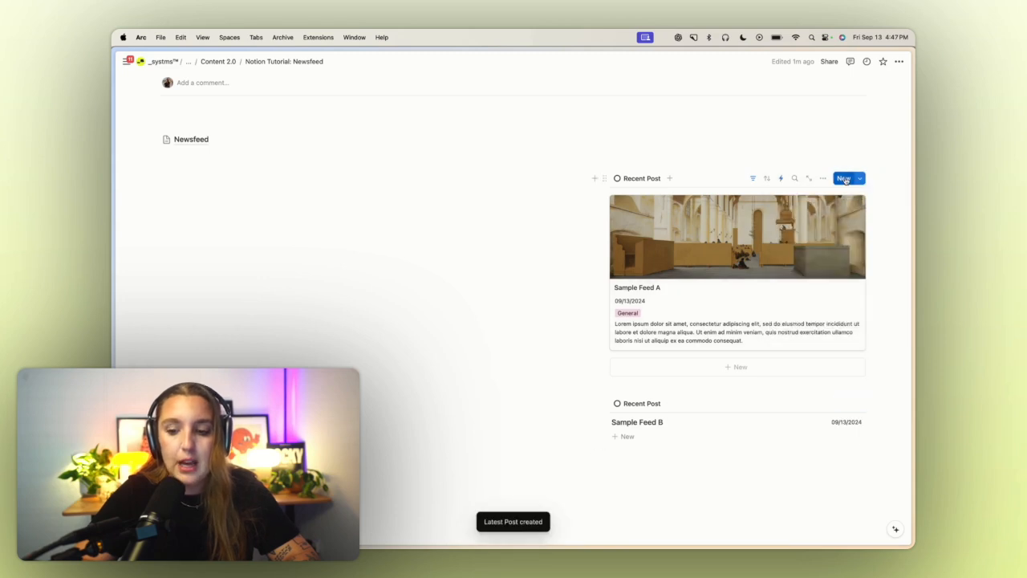
- Test the automation by adding a blank post from the gallery view and closing its page
click(843, 178)
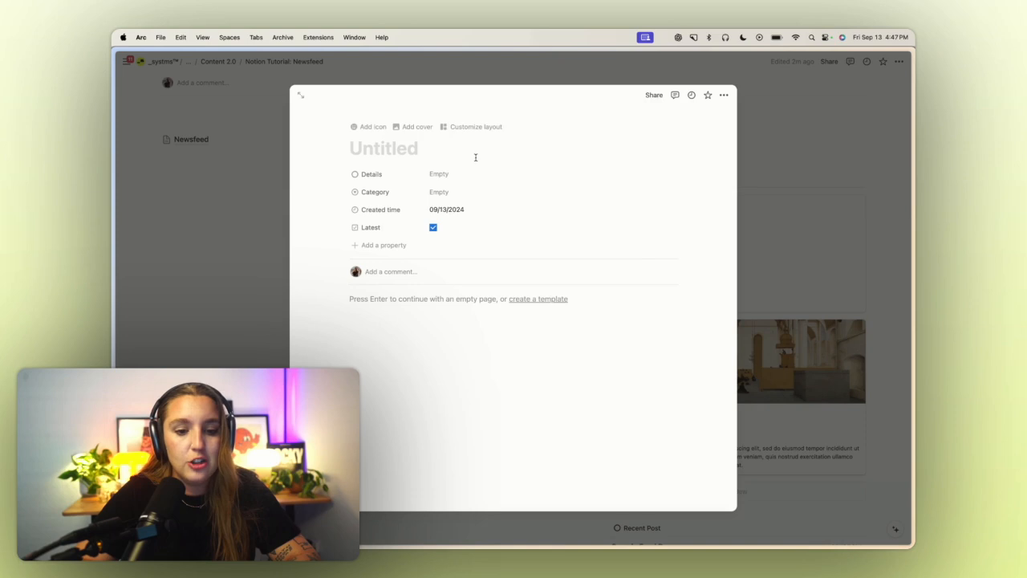
click(879, 202)
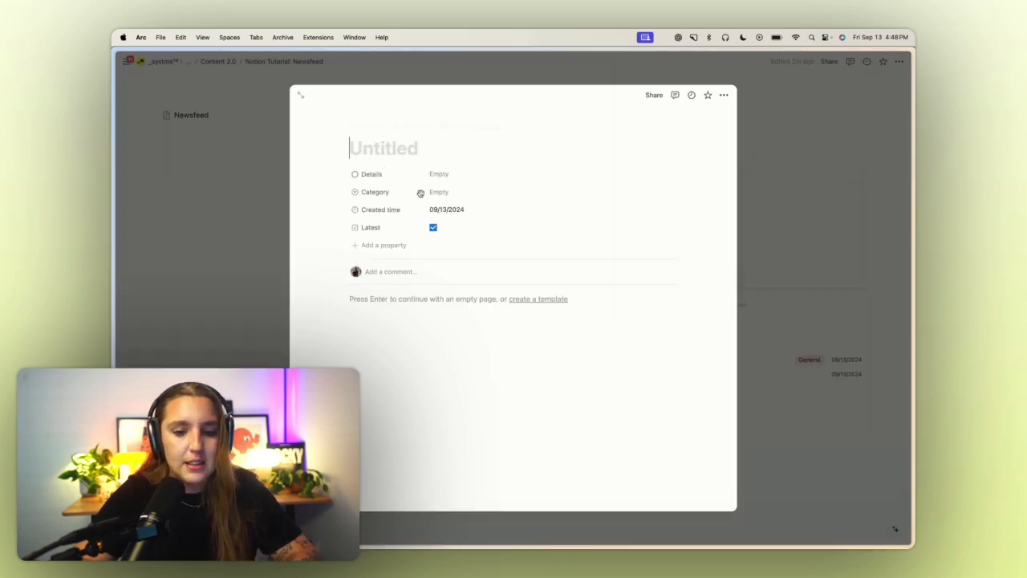
click(854, 229)
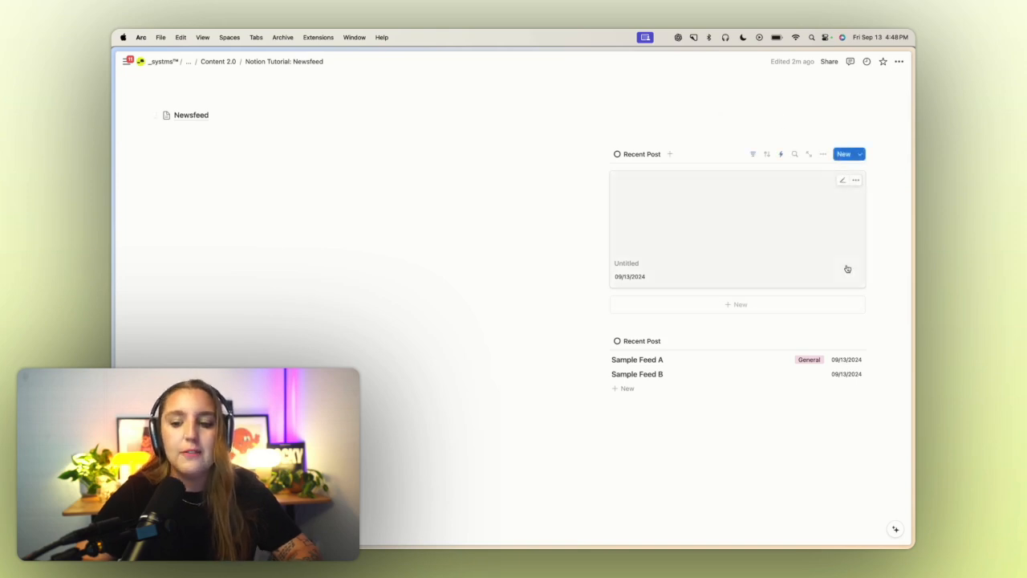
- Save the gallery view's changed filter with the additional two-rule group for everyone
scroll(847, 268, up, 1)
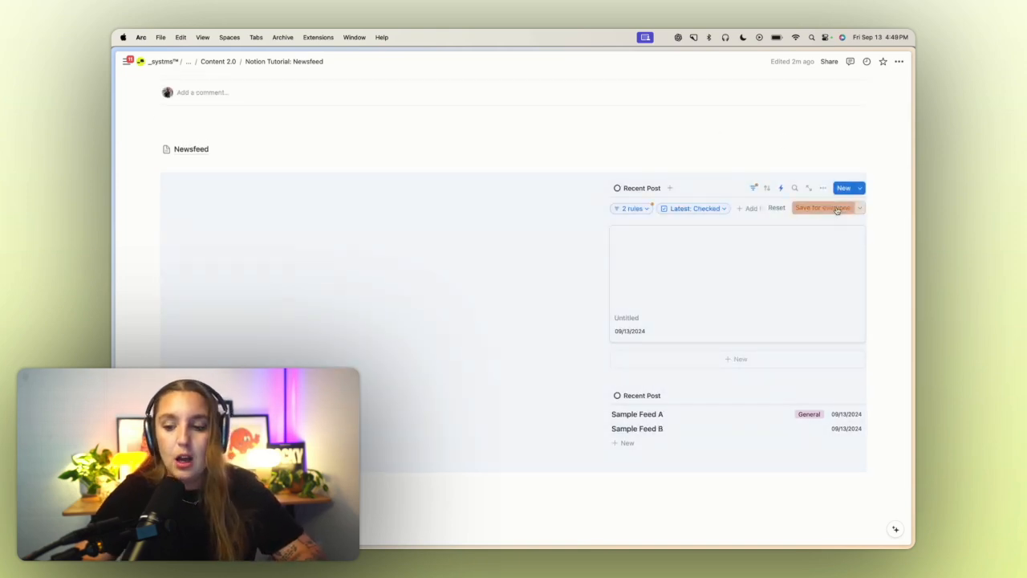
click(835, 208)
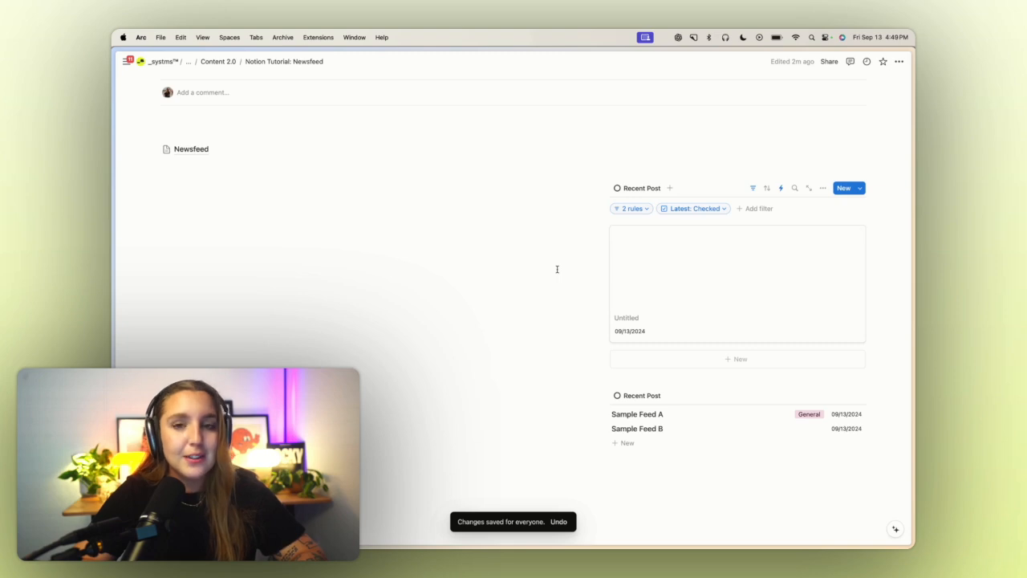